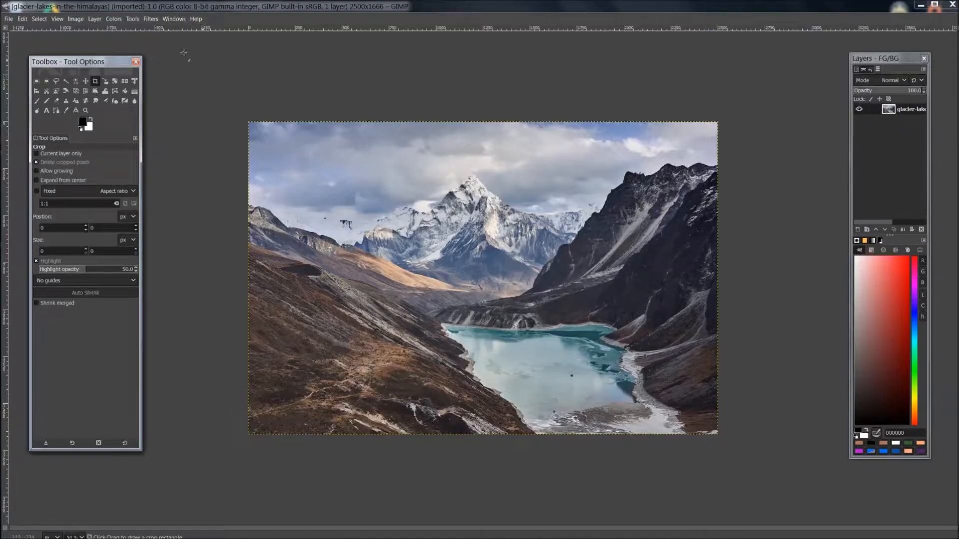
Try cropping the image to the lake area at about 1284 × 742 px, and undo the crop
click(934, 5)
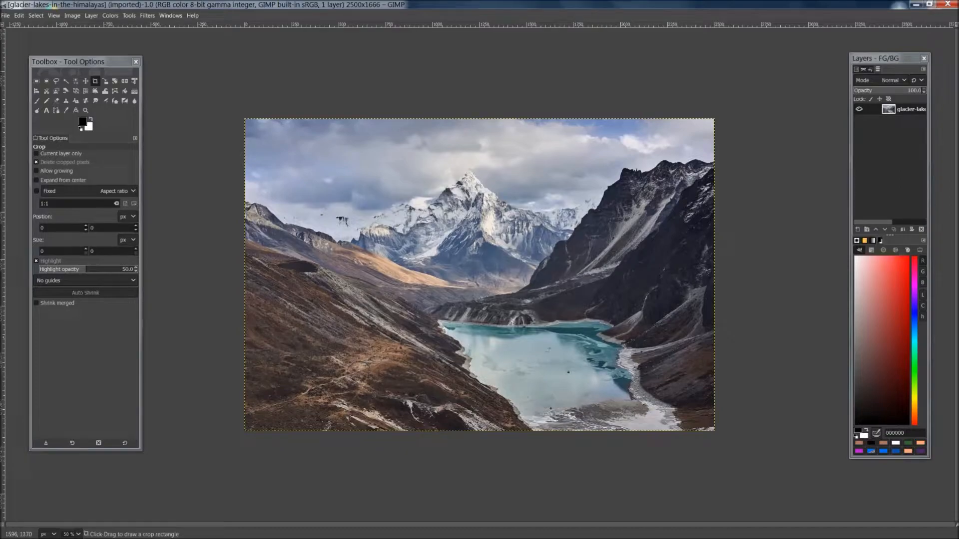
drag(411, 299, 664, 442)
mouse_move(411, 367)
mouse_down()
mouse_move(424, 359)
mouse_move(416, 358)
mouse_up()
drag(558, 314, 558, 307)
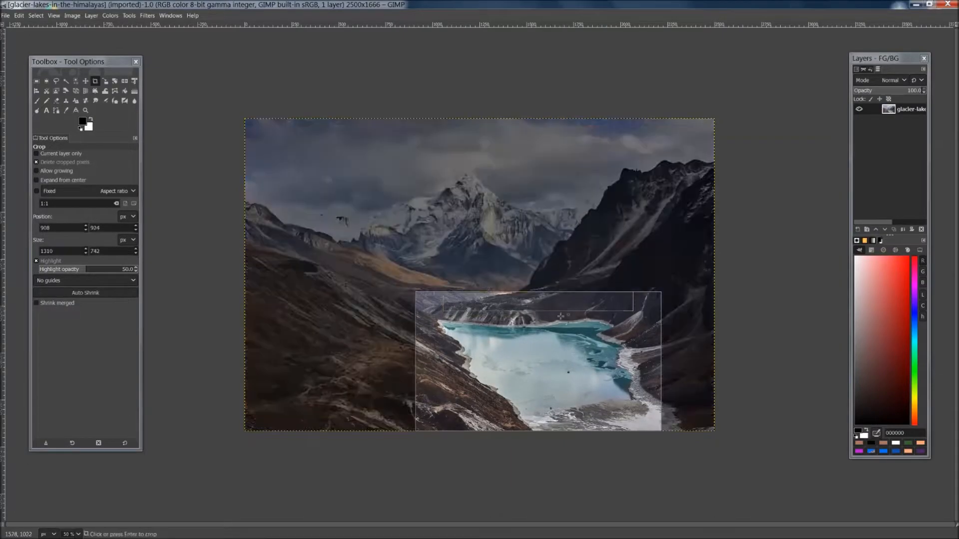
drag(649, 363, 645, 363)
drag(557, 422, 557, 421)
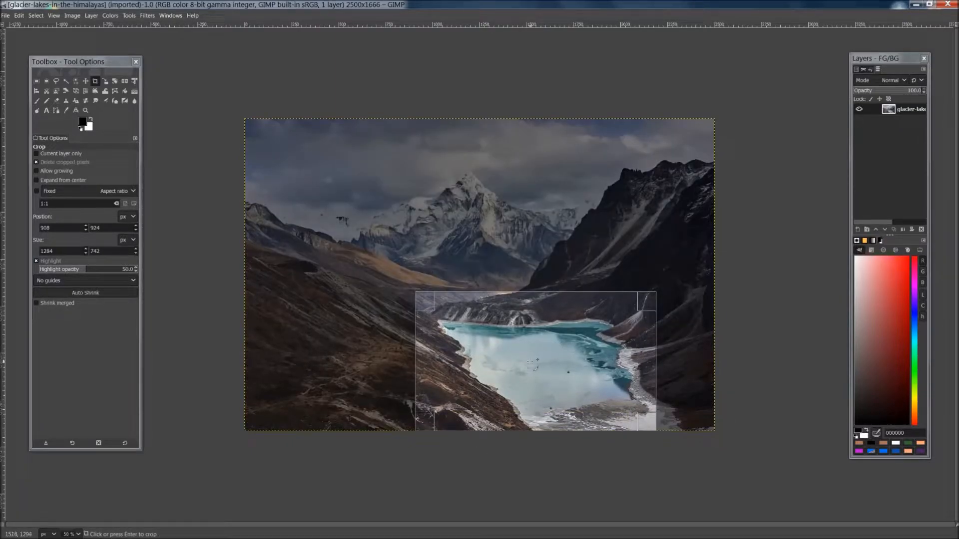
click(532, 361)
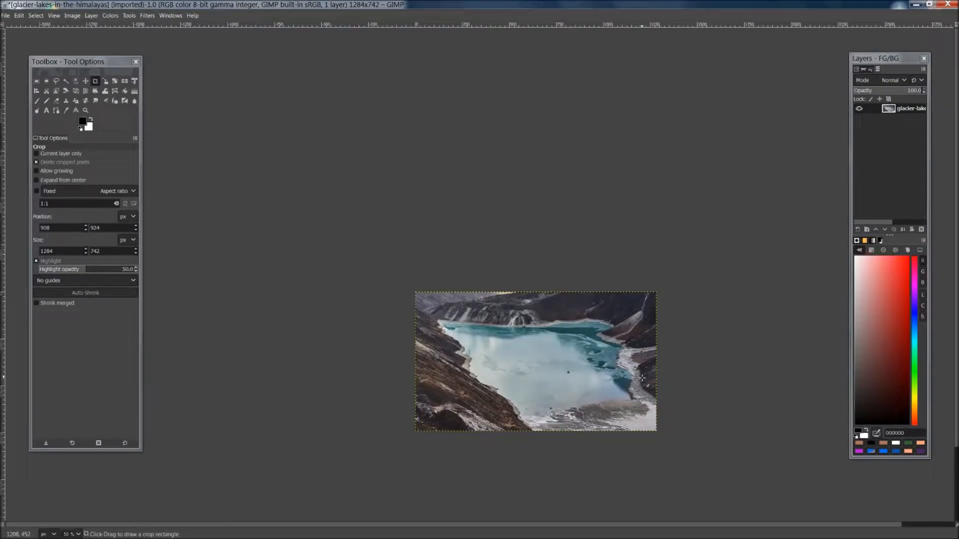
scroll(635, 412, up, 2)
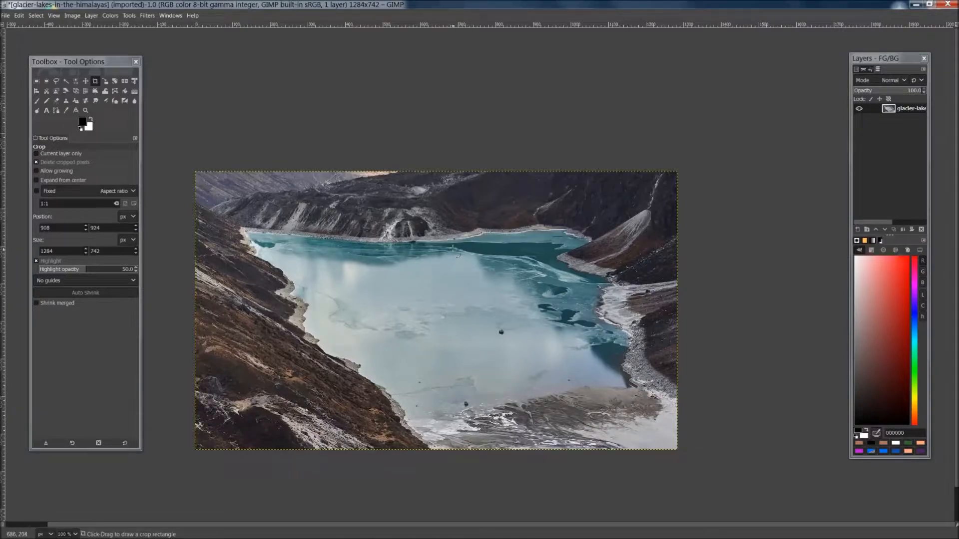
key(ctrl+z)
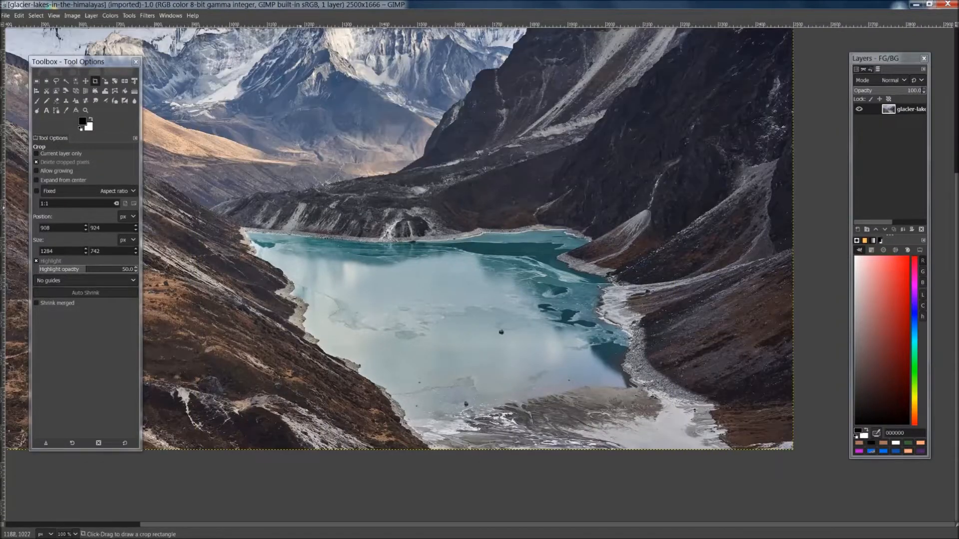
Try a wider crop around the lake of about 1498 × 759 px, and undo it
drag(178, 172, 745, 475)
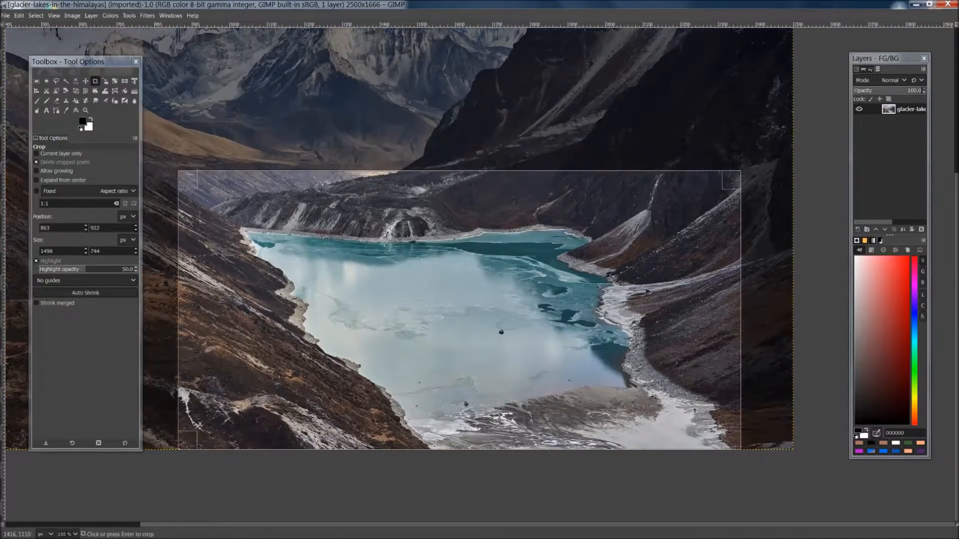
drag(499, 181, 495, 175)
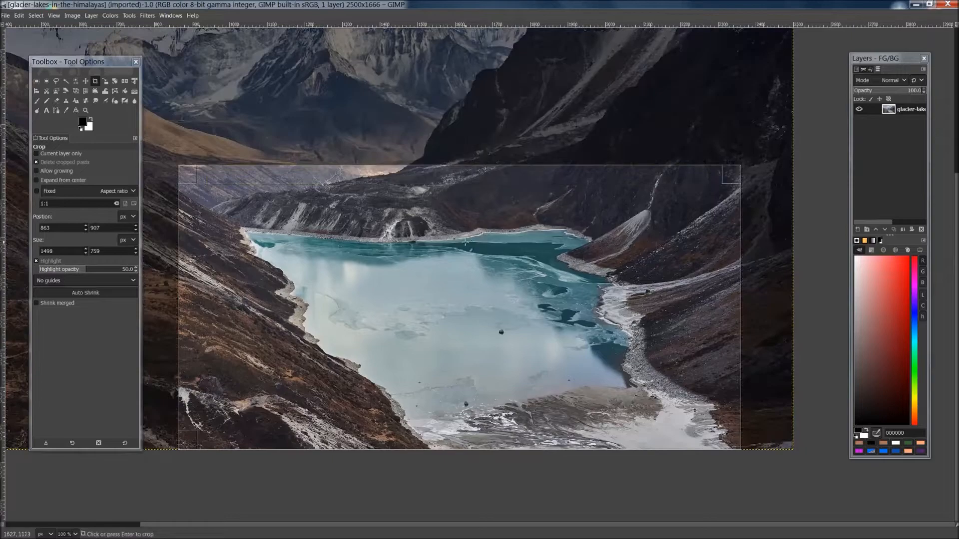
click(465, 242)
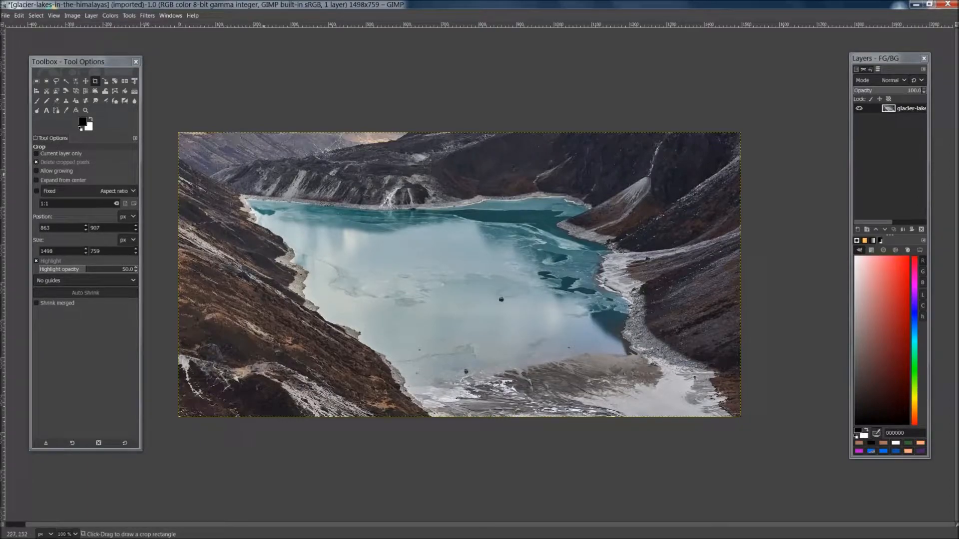
key(ctrl+z)
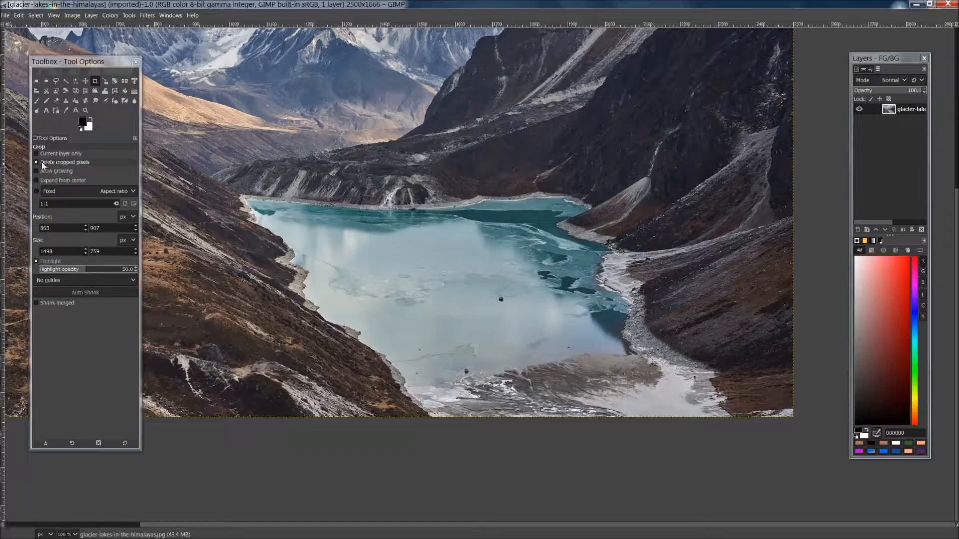
Turn off deletion of cropped pixels and crop the image to about 1535 × 770 px around the lake
click(36, 162)
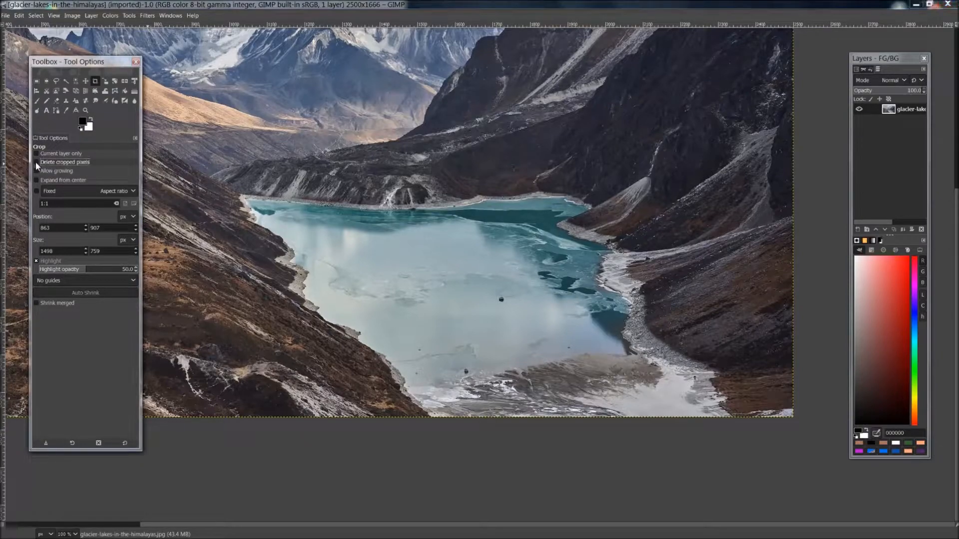
drag(177, 129, 755, 439)
key(Return)
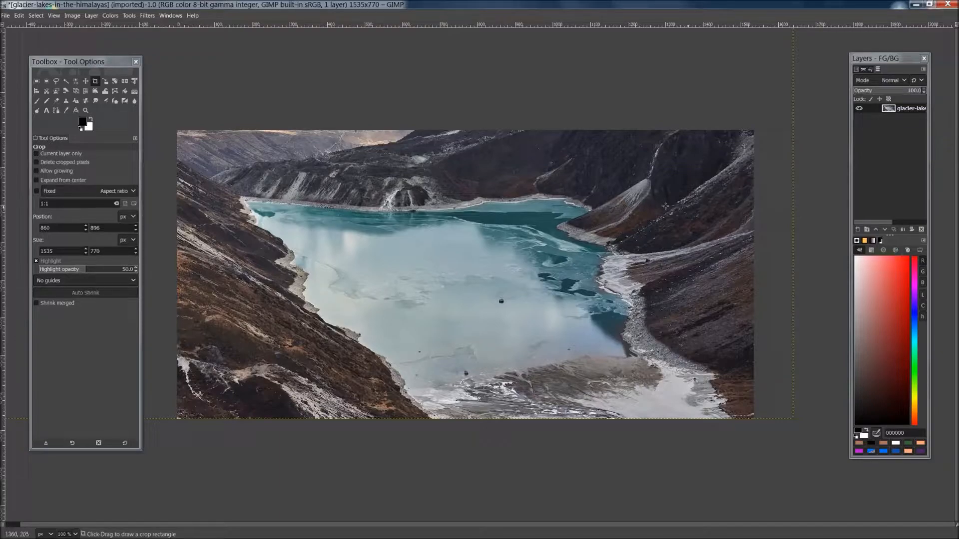
Inspect the layer boundary beyond the cropped canvas and shift the layer slightly with the Move tool
scroll(622, 205, down, 3)
scroll(612, 206, up, 1)
scroll(566, 177, down, 1)
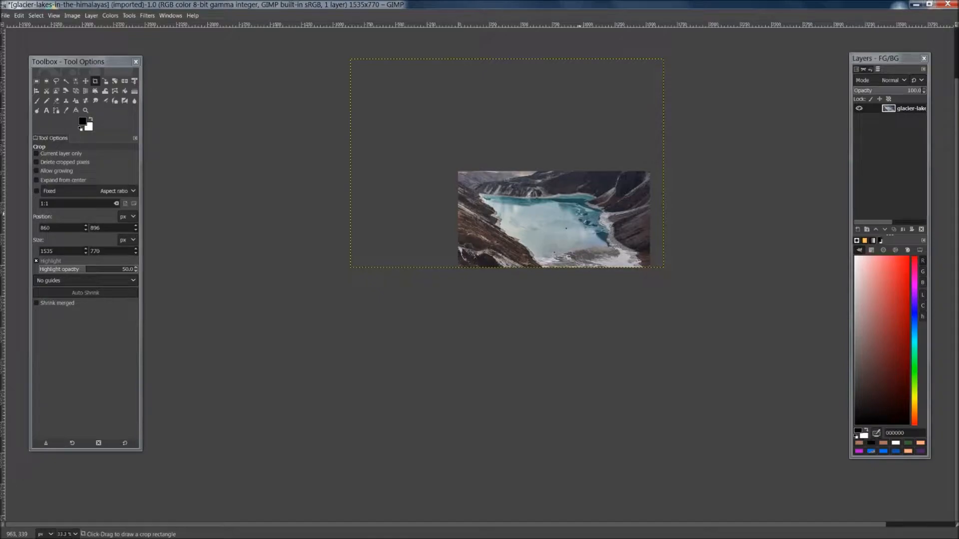
scroll(579, 214, up, 3)
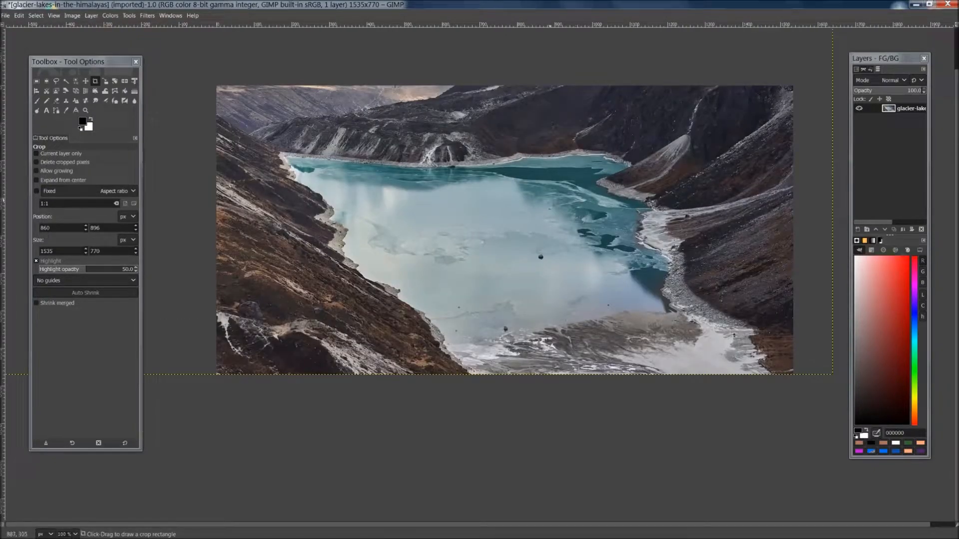
click(85, 81)
mouse_move(424, 205)
mouse_down()
mouse_move(414, 198)
mouse_move(428, 212)
mouse_up()
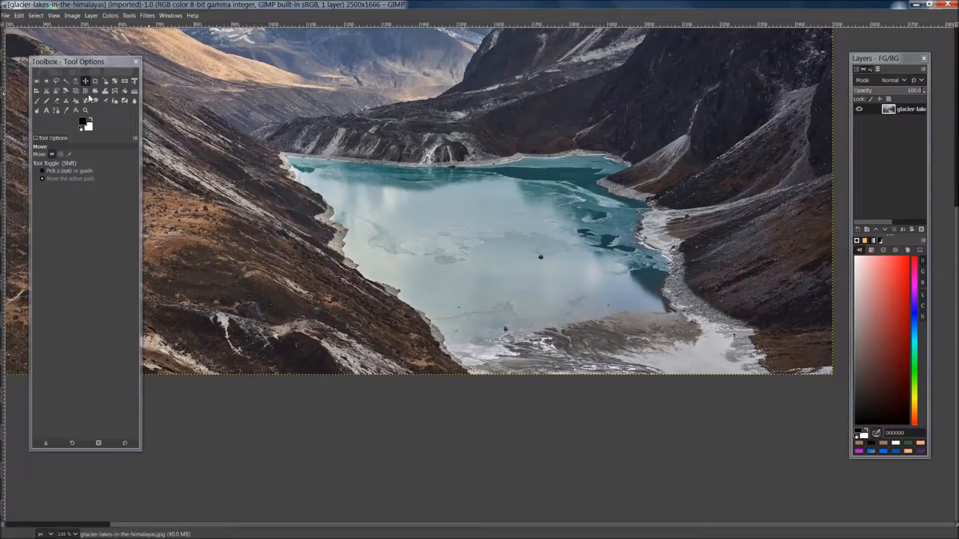
With cropped pixels still kept, crop to about 1427 × 758 px around the lake and undo the crop
click(95, 80)
drag(190, 77, 793, 380)
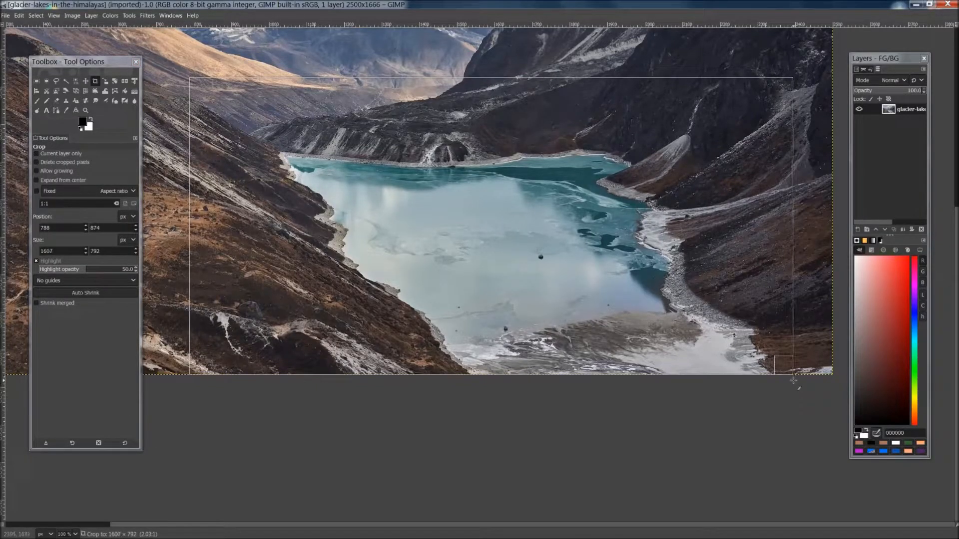
drag(206, 231, 272, 231)
drag(515, 87, 516, 100)
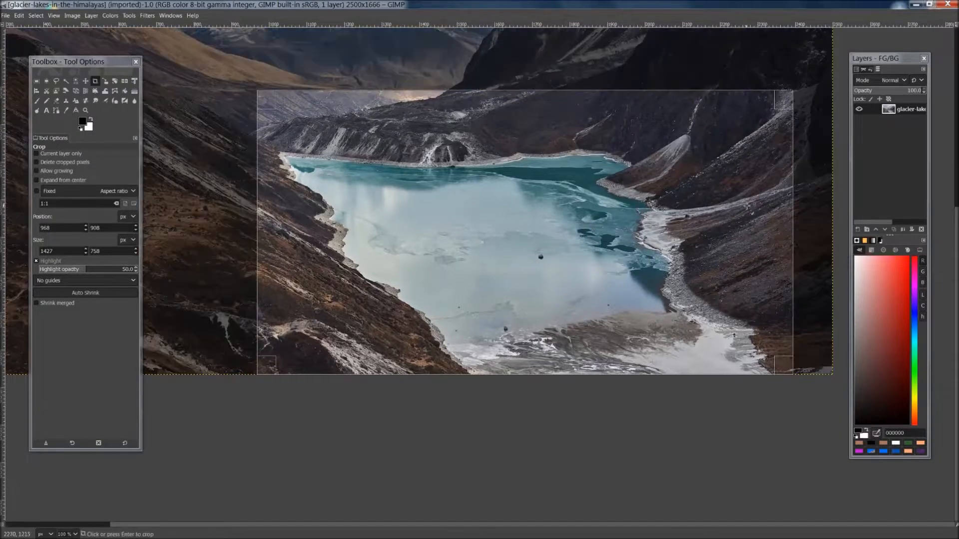
click(773, 212)
key(Return)
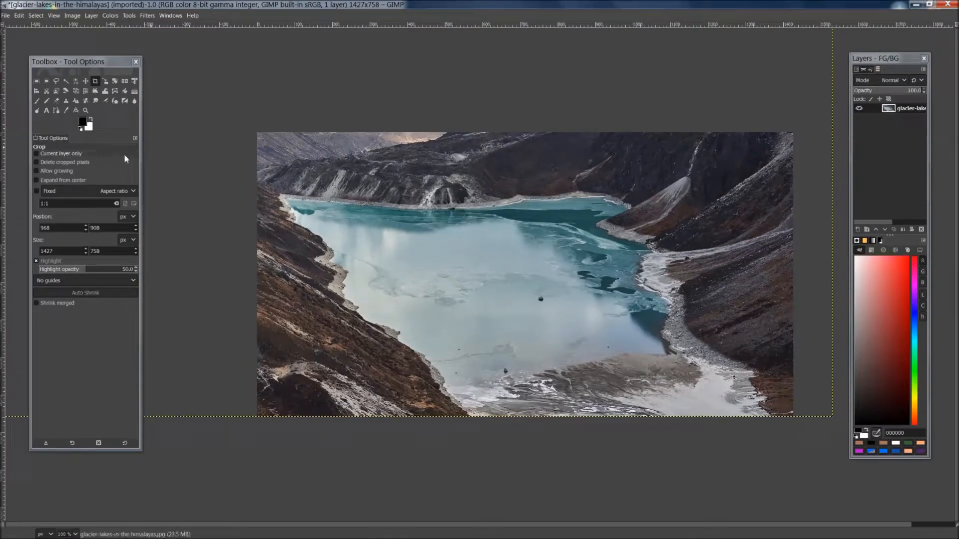
key(ctrl+z)
Turn on deletion of cropped pixels and crop the image to about 1459 × 699 px around the lake
click(58, 162)
drag(230, 144, 784, 422)
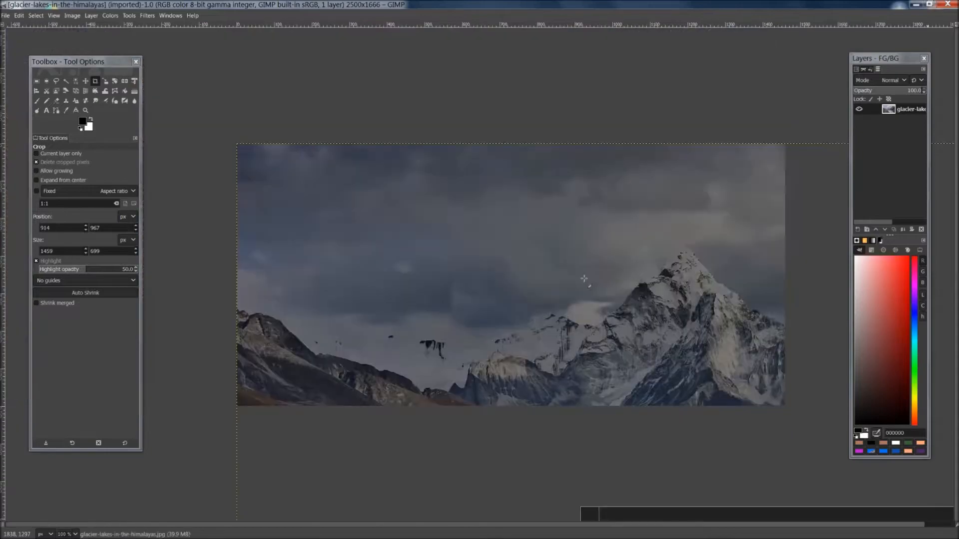
key(Return)
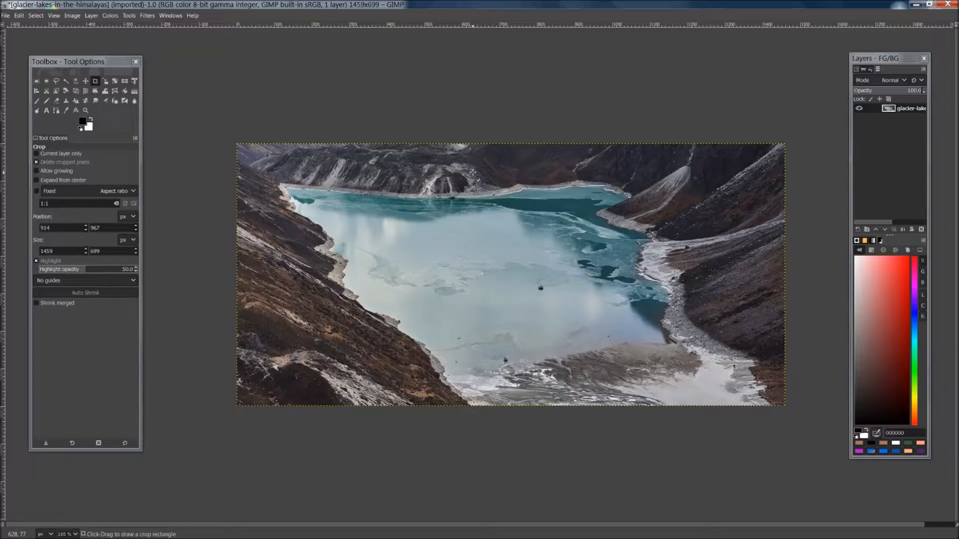
Prepare an export of the cropped image to the Image training folder, named "glacier-lakes-in-the-himalayas cropped.png"
click(4, 16)
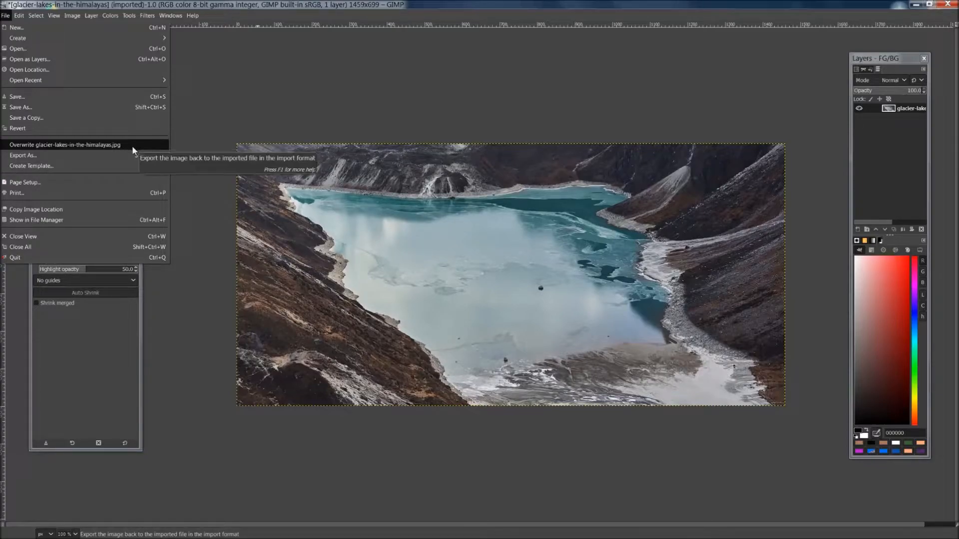
click(55, 157)
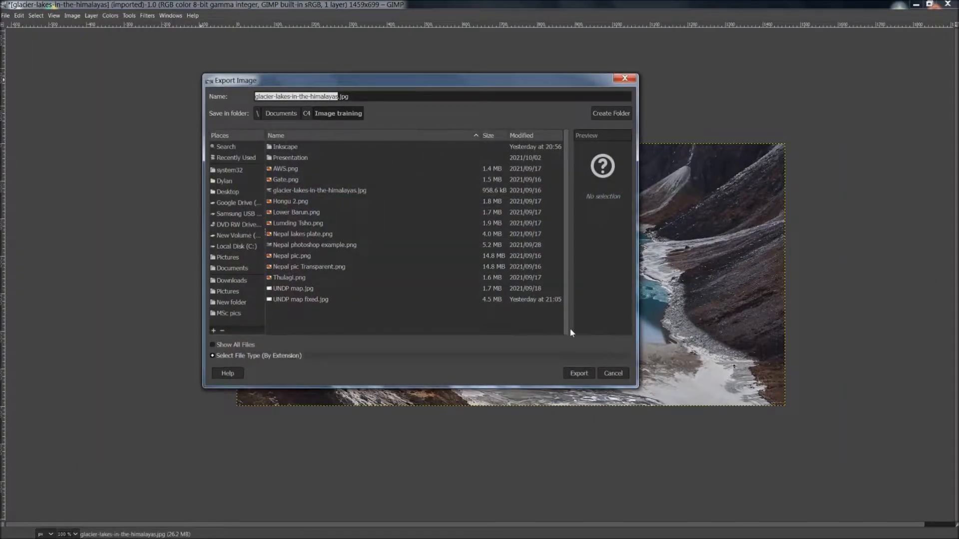
click(338, 96)
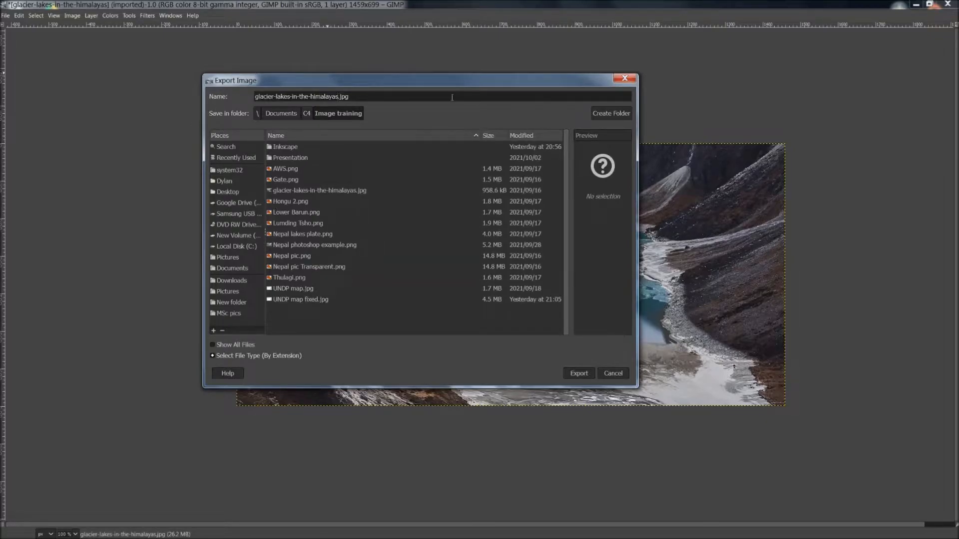
text(cropped)
drag(365, 96, 373, 95)
text(png)
drag(537, 84, 458, 81)
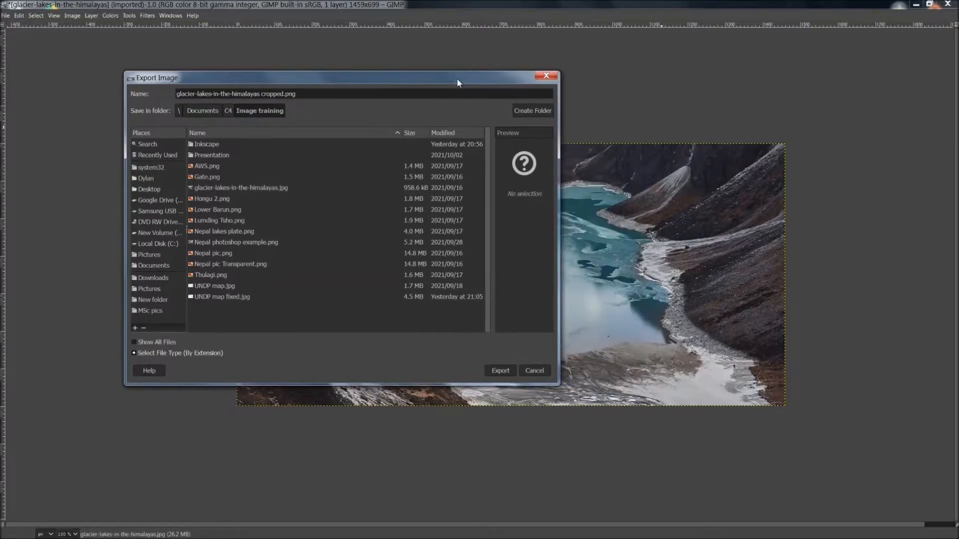
Change the export file's extension to jpg and export it as a JPEG at quality 100
double_click(290, 94)
text(jpg)
click(500, 371)
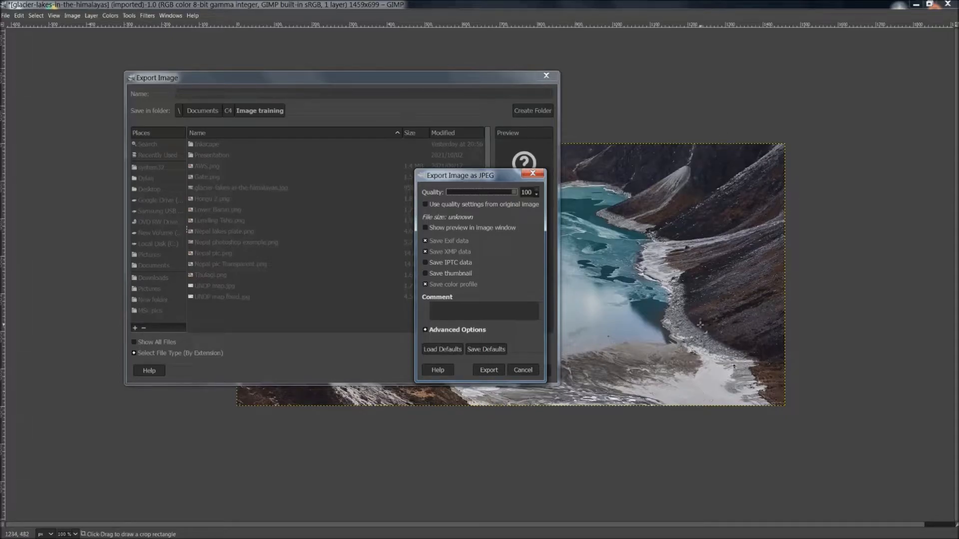
click(508, 191)
drag(507, 191, 516, 189)
click(487, 371)
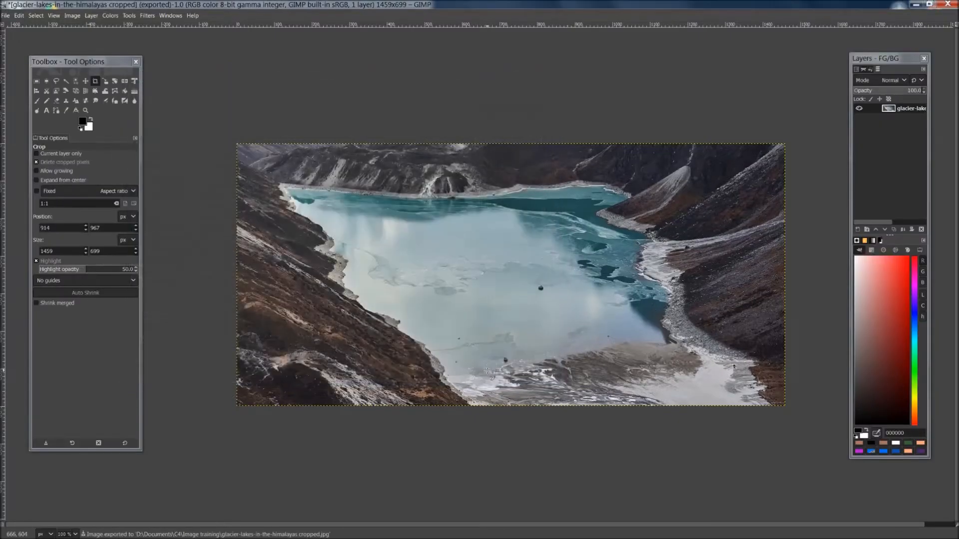
Switch to the Image training folder in Windows Explorer and open the exported cropped image
click(31, 534)
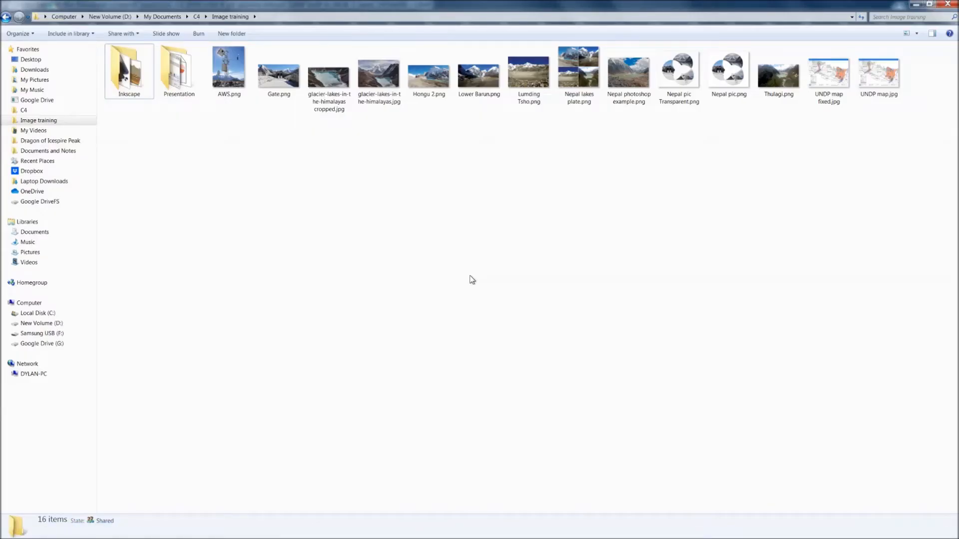
double_click(328, 78)
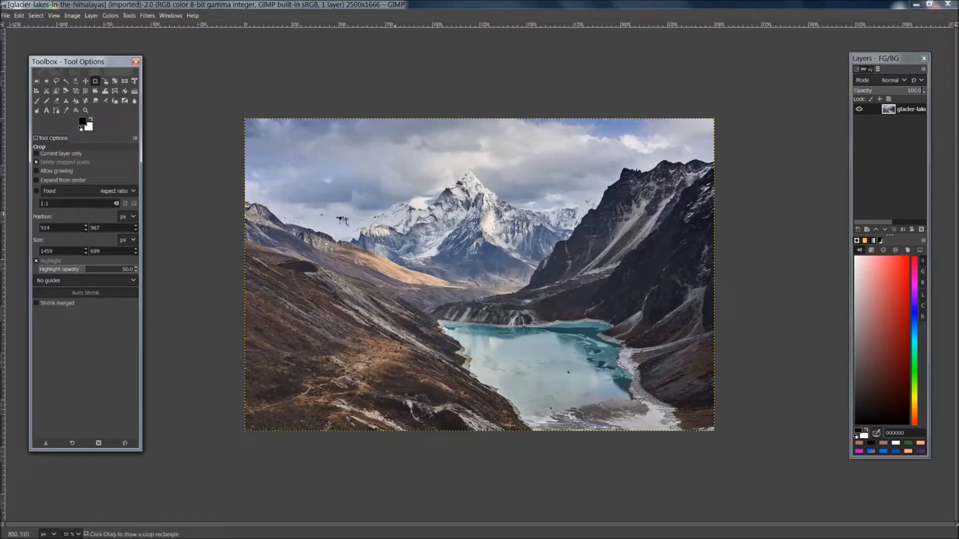
Open the Scale Image settings for the full-size photo and review the available size units, keeping pixels
click(73, 17)
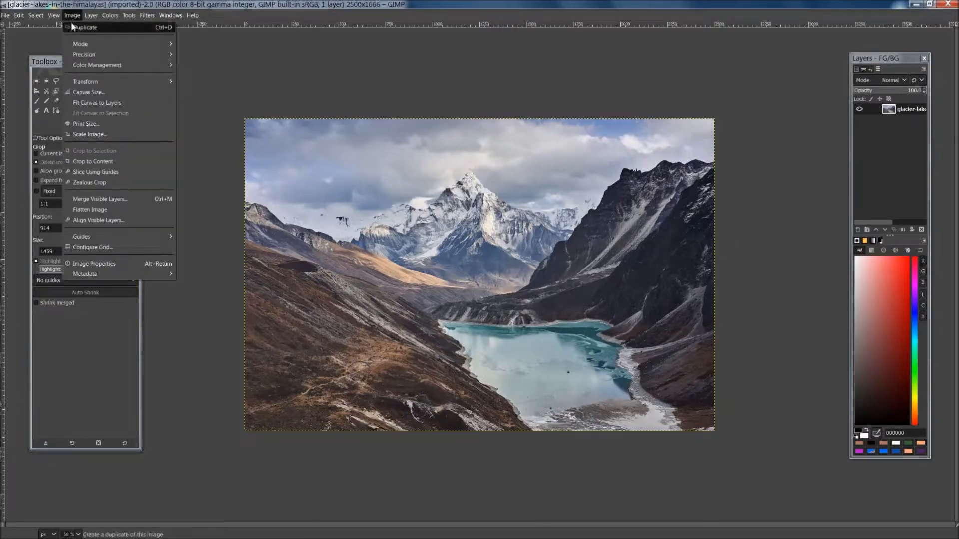
click(106, 135)
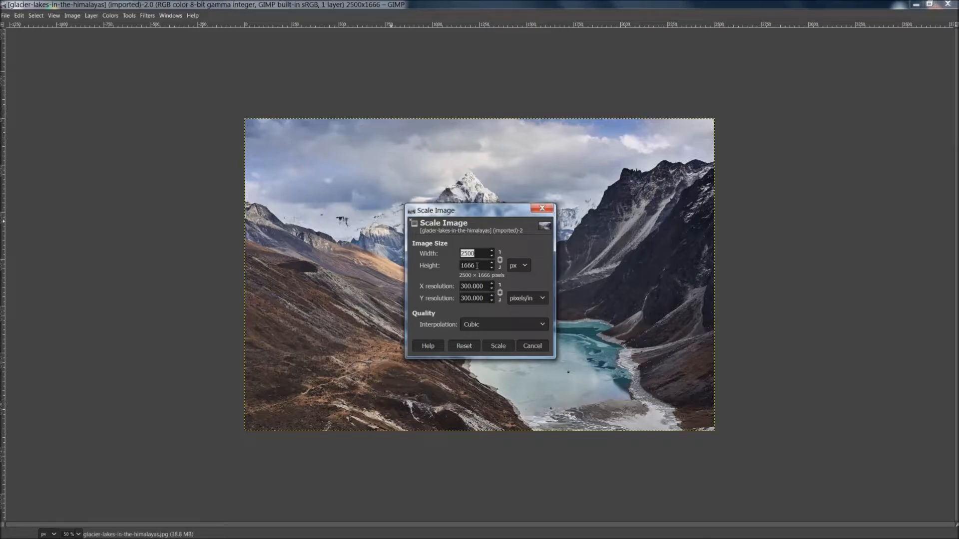
click(524, 267)
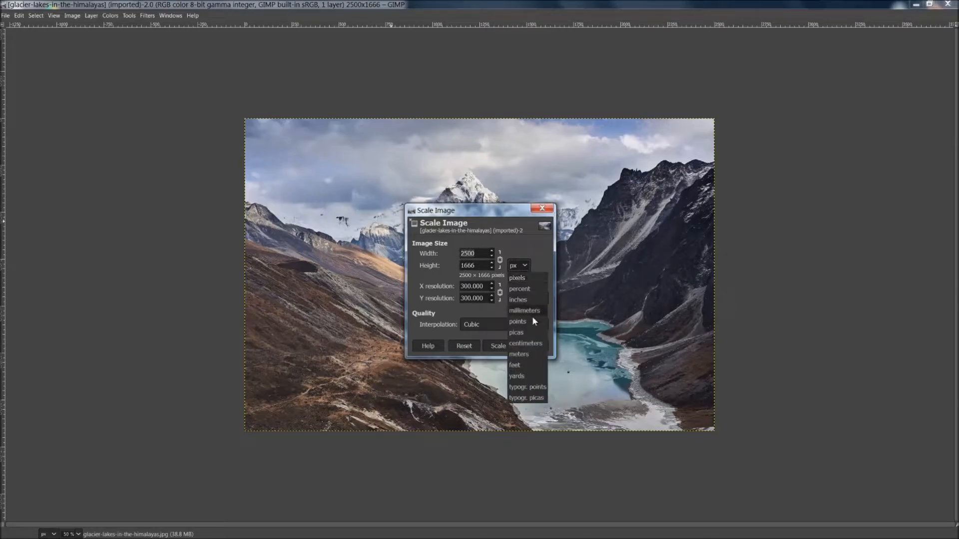
click(521, 268)
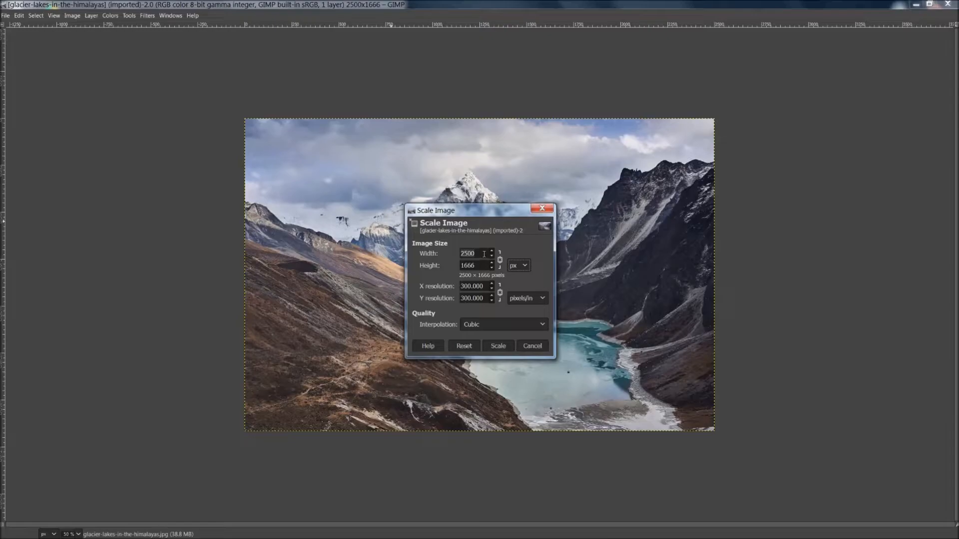
Try a width of 1500 px and a height of 1000 px for the scaled image
drag(478, 268, 442, 261)
drag(475, 253, 468, 253)
text(1500)
click(480, 266)
drag(482, 265, 460, 265)
click(479, 252)
drag(478, 265, 427, 268)
text(1000)
Reset the size values and scale the image to a width of 1500 px with Cubic interpolation
click(472, 344)
drag(477, 265, 446, 255)
text(1500)
key(Return)
click(484, 325)
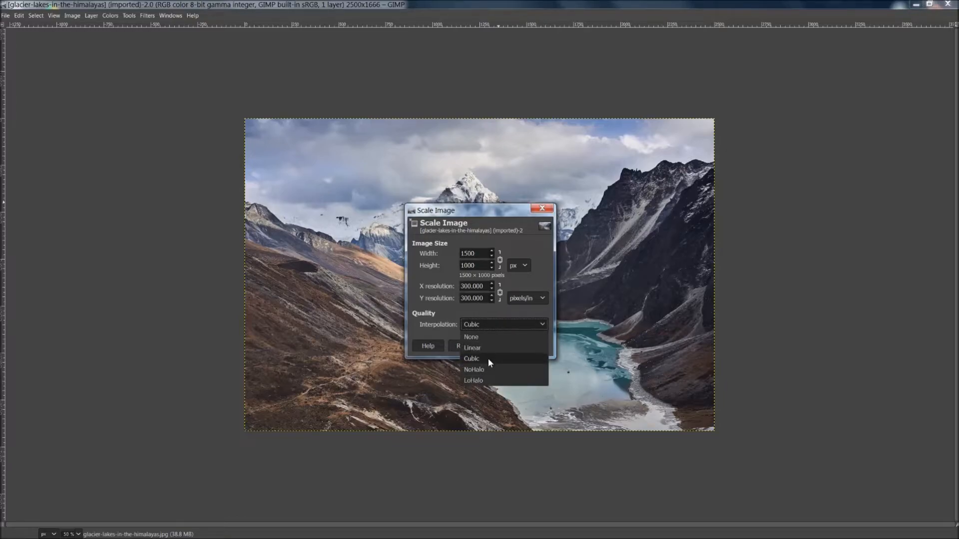
click(486, 323)
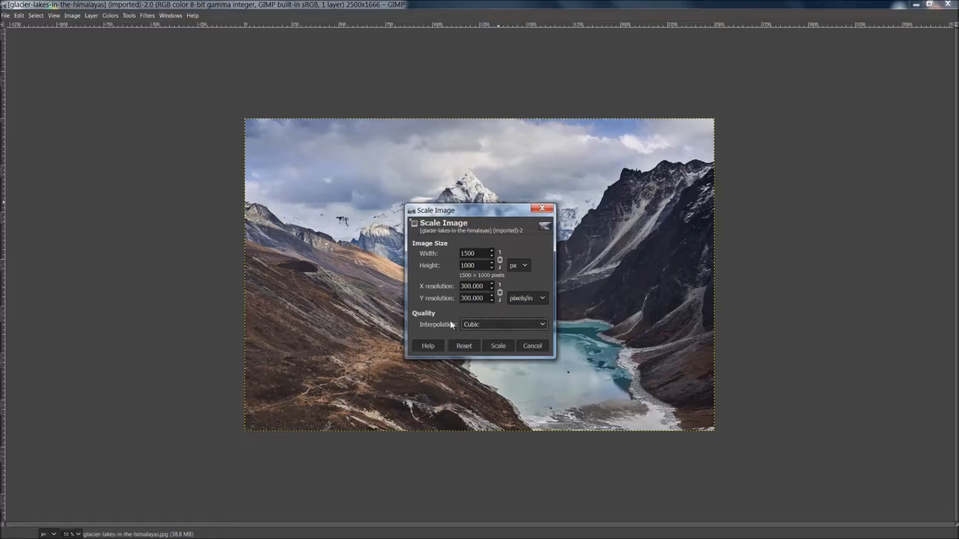
click(497, 346)
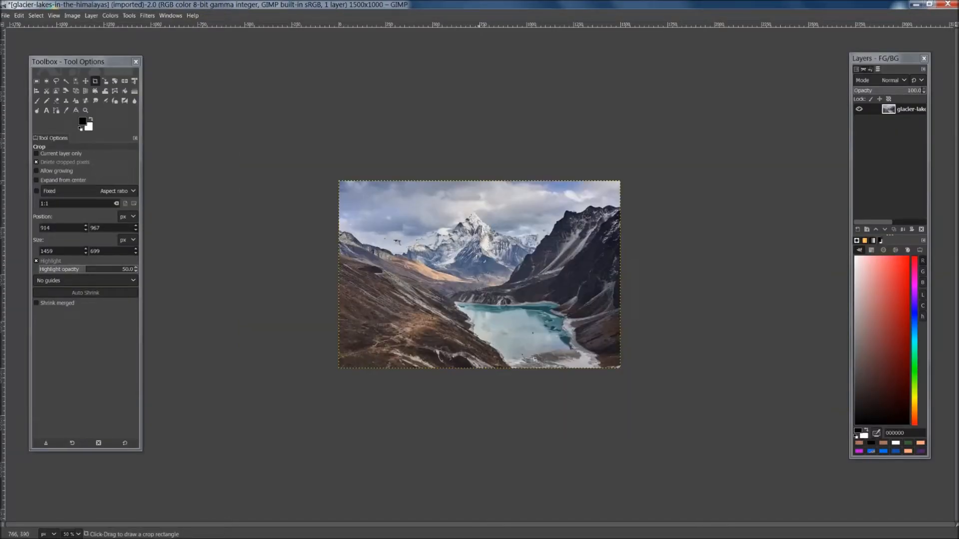
Zoom the scaled photo to 1:1 (100%) to view it at actual size
right_click(481, 262)
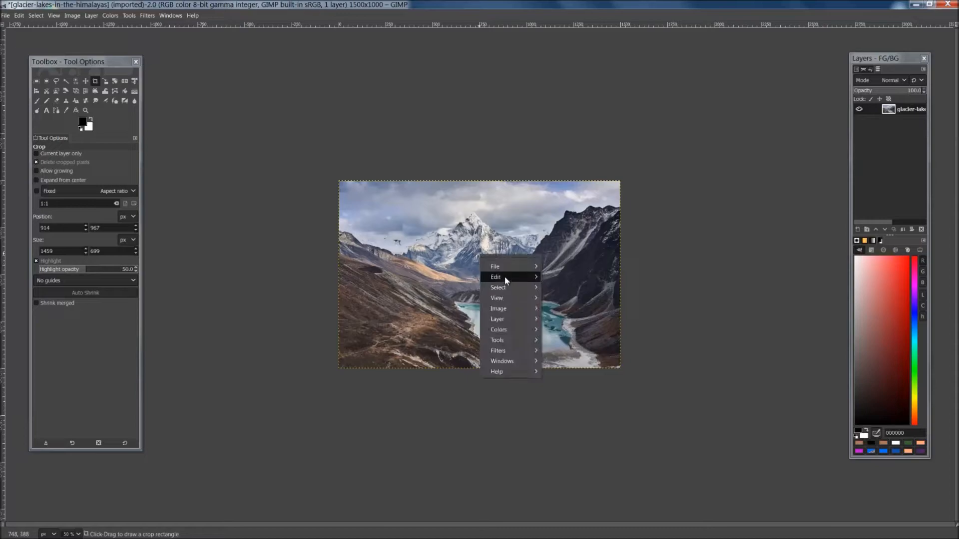
mouse_move(505, 298)
mouse_move(592, 272)
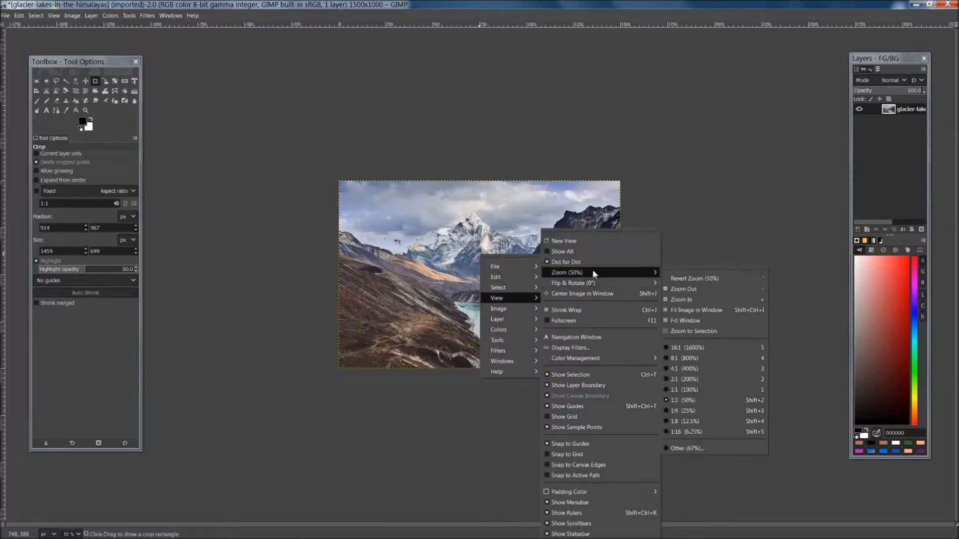
click(713, 388)
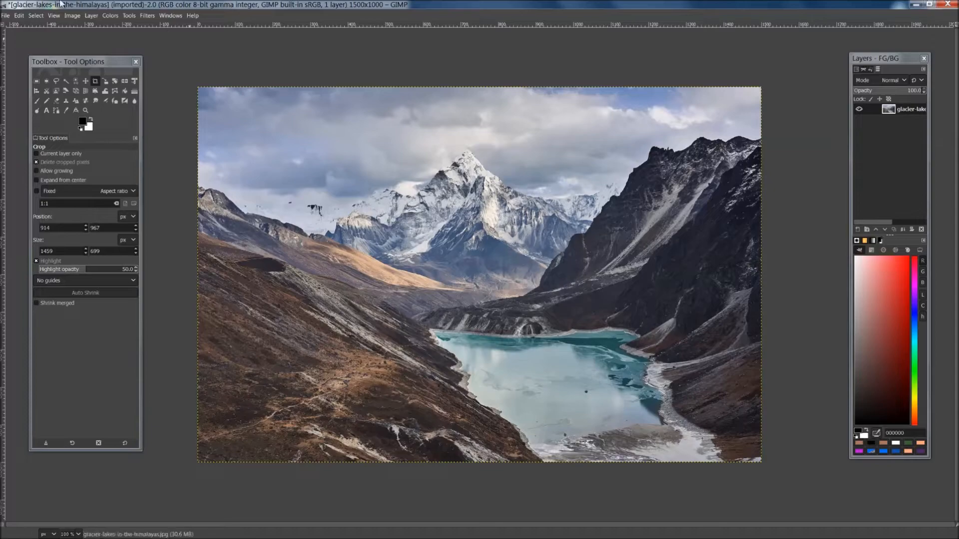
Open the export settings for the scaled photo, leave without exporting, and undo the scaling
click(6, 16)
click(56, 156)
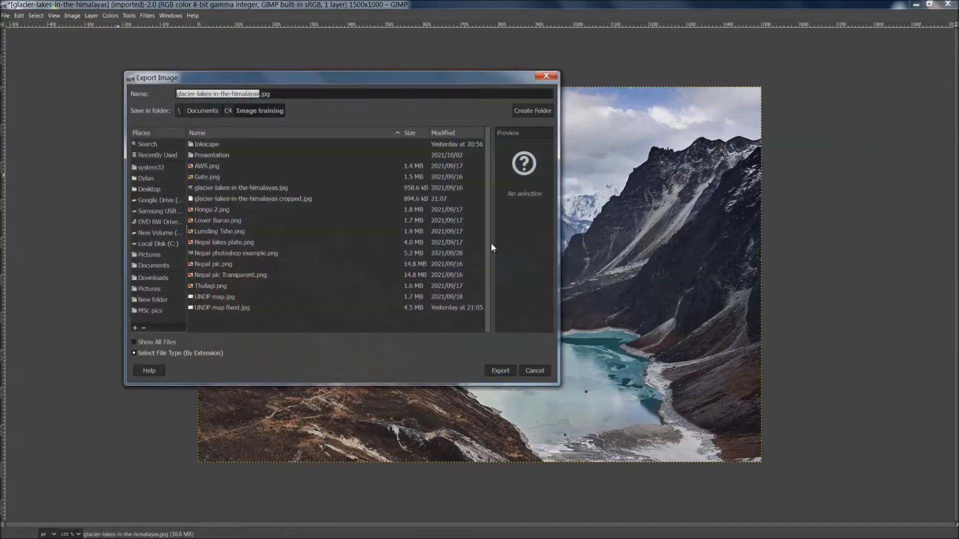
click(535, 371)
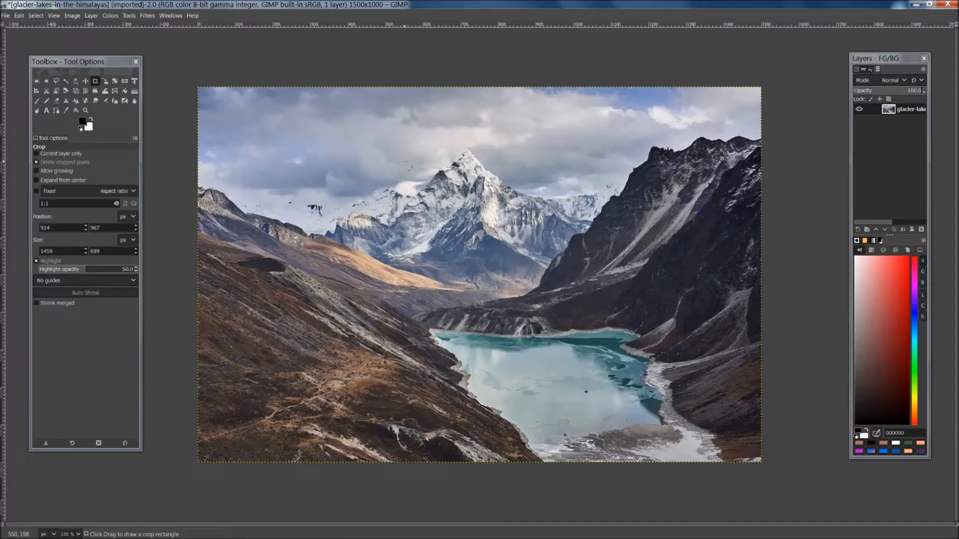
key(ctrl+z)
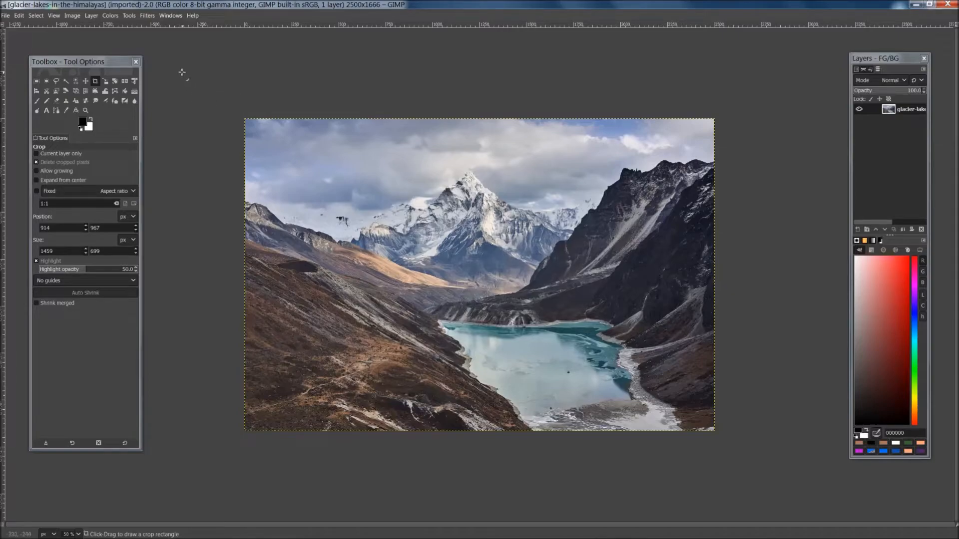
Try a Color Temperature adjustment on the full-size photo with the original temperature at about 9501.6
click(111, 16)
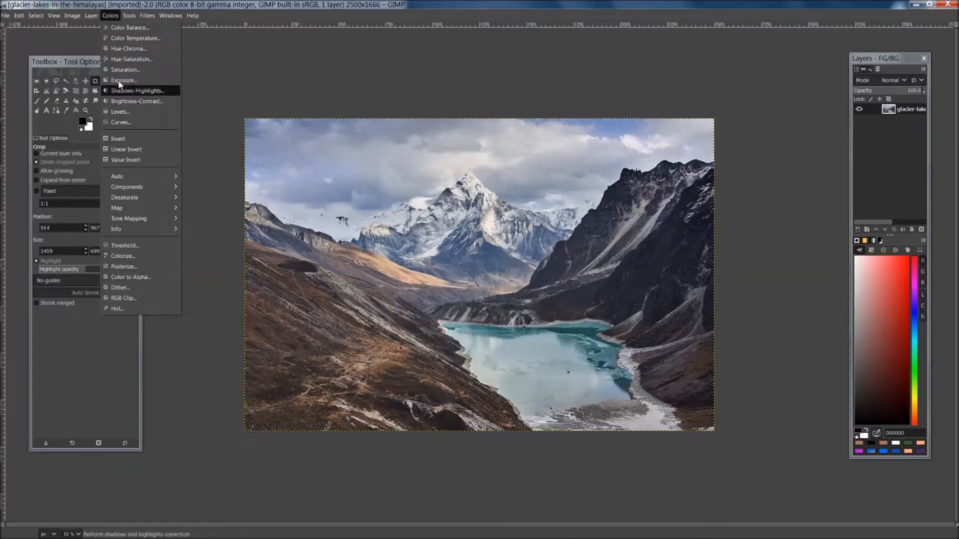
mouse_move(124, 16)
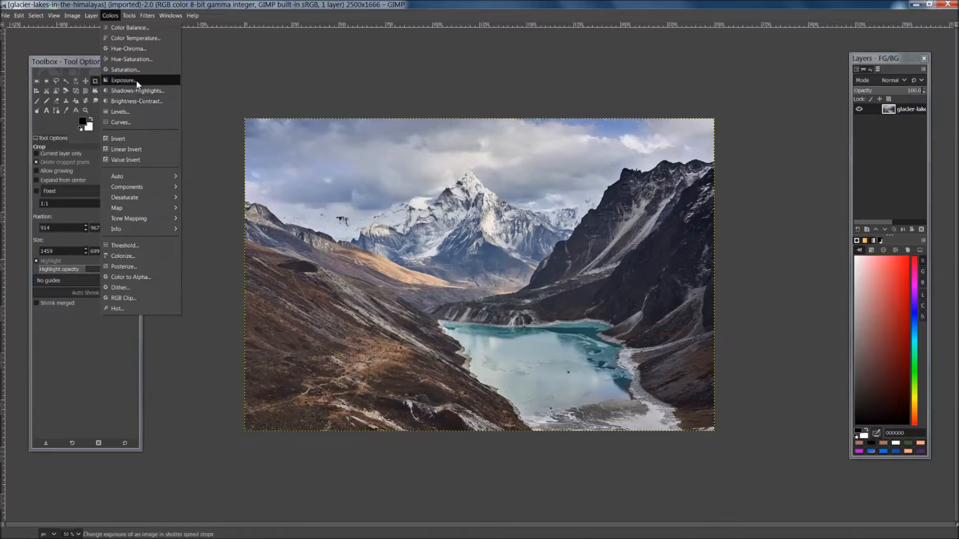
click(126, 39)
key(Tab)
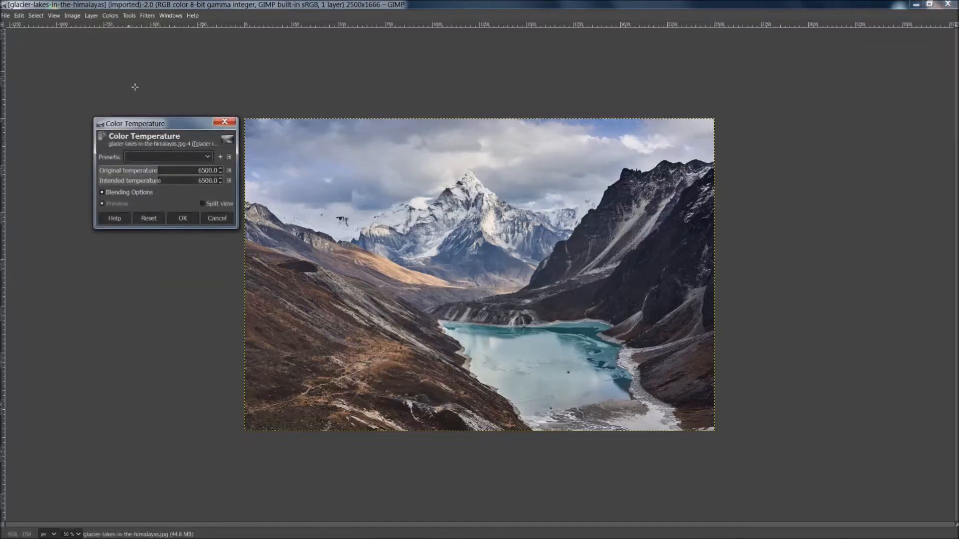
drag(168, 129, 167, 139)
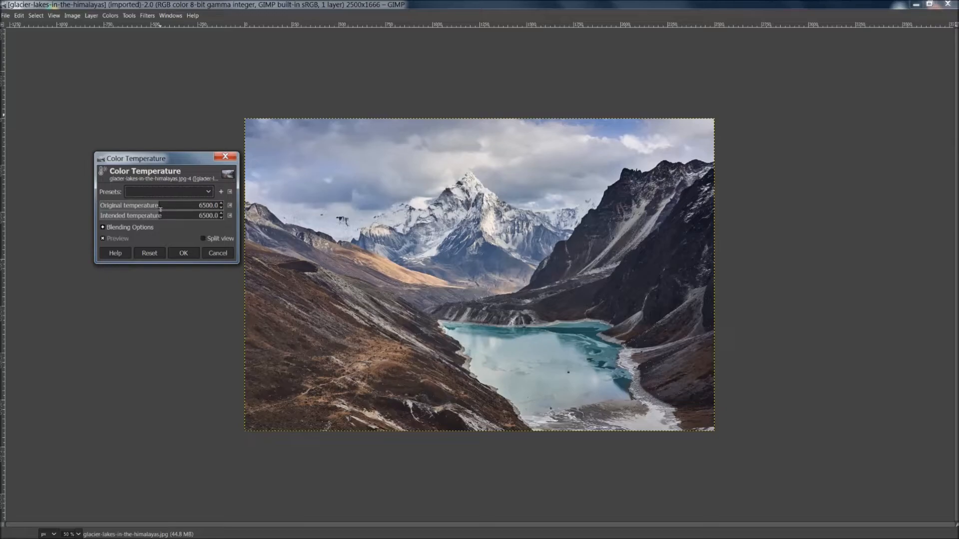
drag(159, 207, 191, 208)
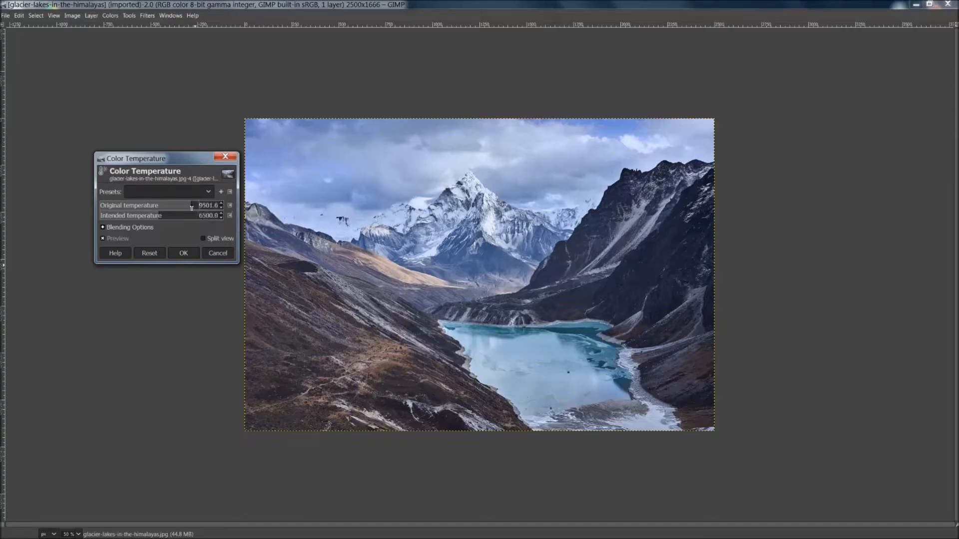
Try original temperatures from the maximum down to about 2526.8, reset the values and cancel the adjustment
drag(192, 208, 221, 207)
click(156, 207)
drag(156, 206, 115, 206)
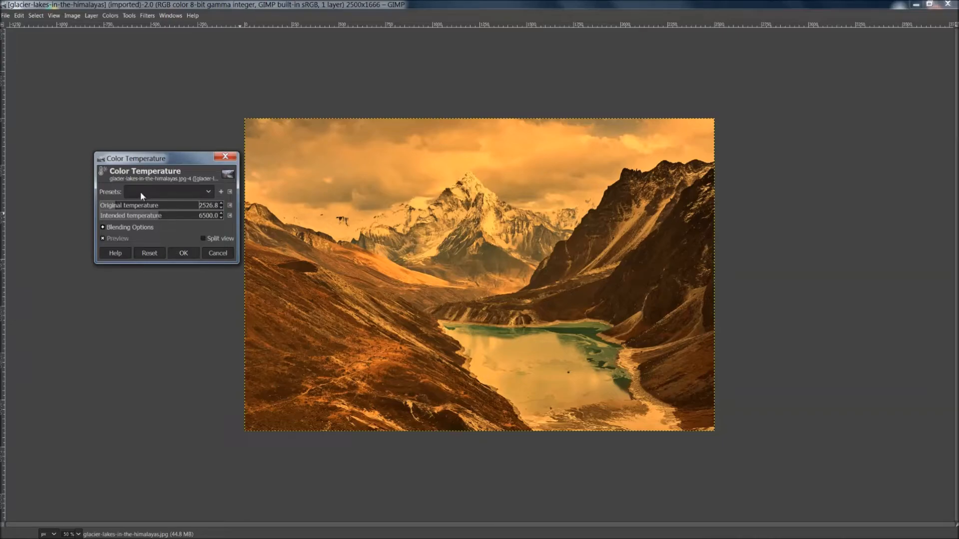
click(150, 253)
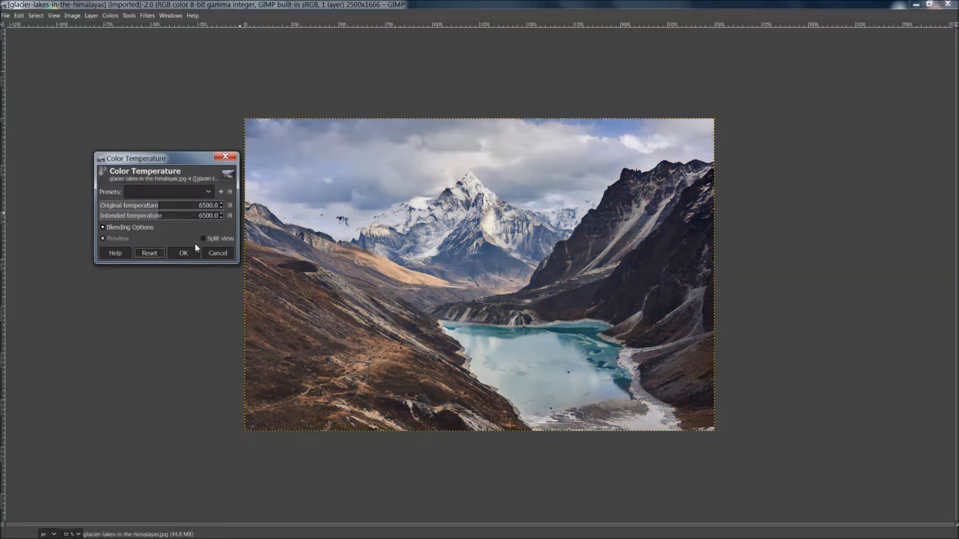
click(219, 256)
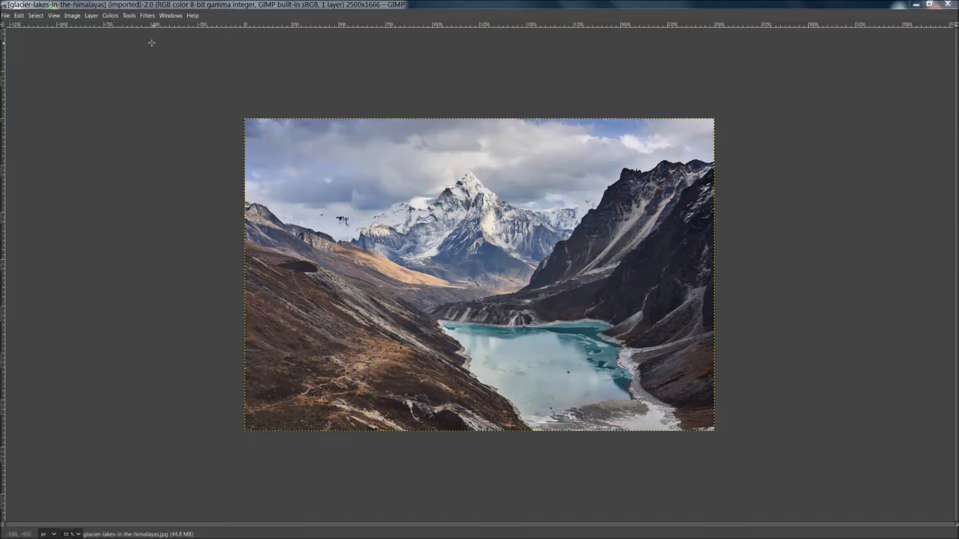
Try a Brightness-Contrast adjustment on the photo with the brightness at -7, and reset the values
click(112, 15)
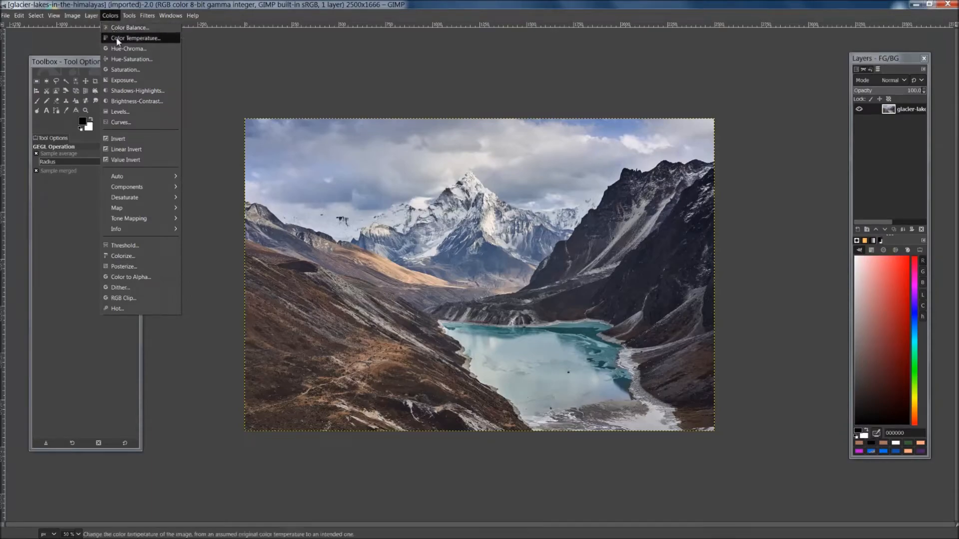
click(141, 101)
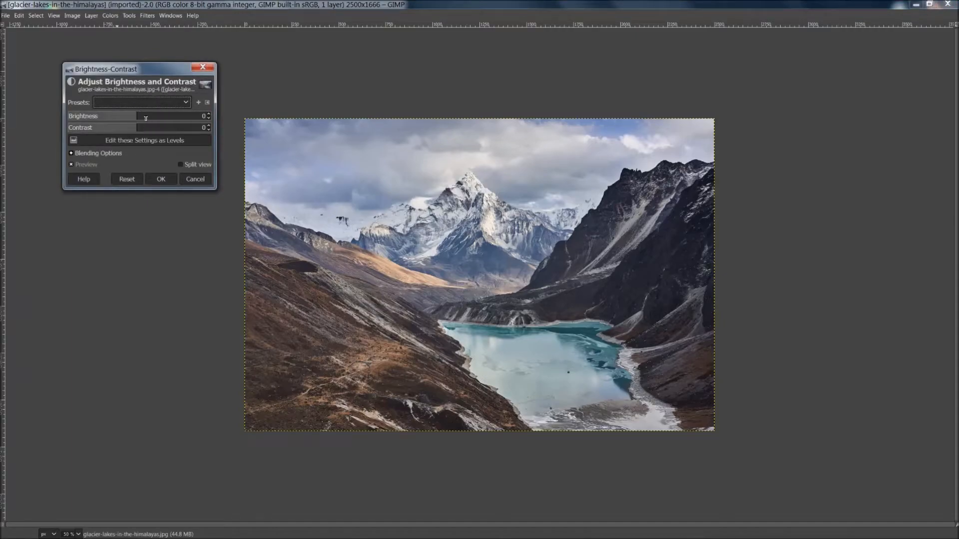
mouse_move(136, 119)
mouse_down()
mouse_move(74, 117)
mouse_move(201, 118)
mouse_move(129, 118)
mouse_up()
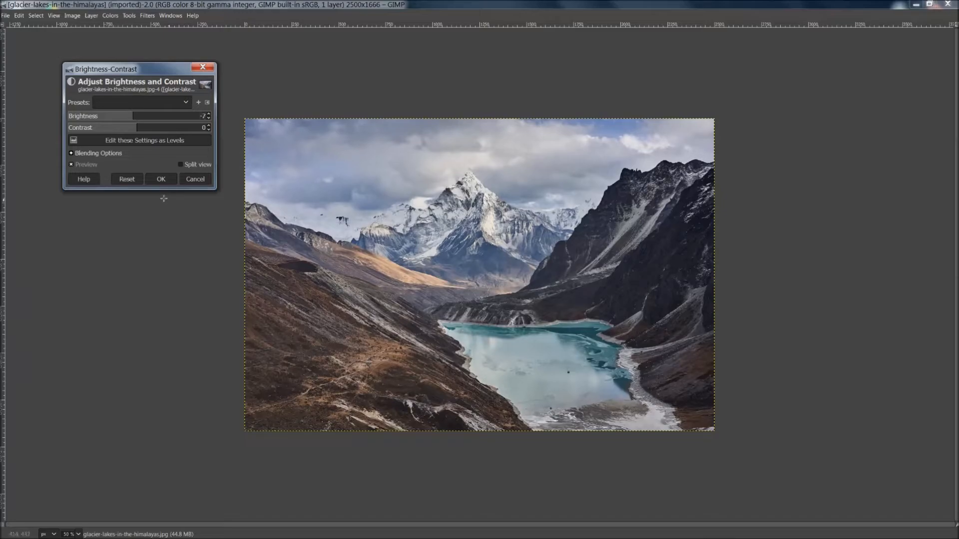
click(127, 181)
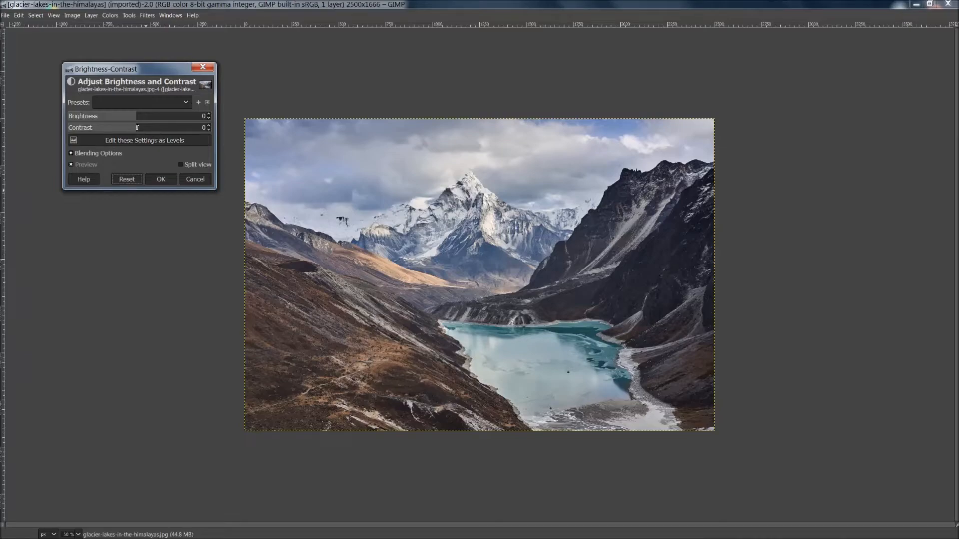
Try contrast values of 59, 127 and -3 on the photo, resetting after the high and low settings
drag(138, 129, 169, 130)
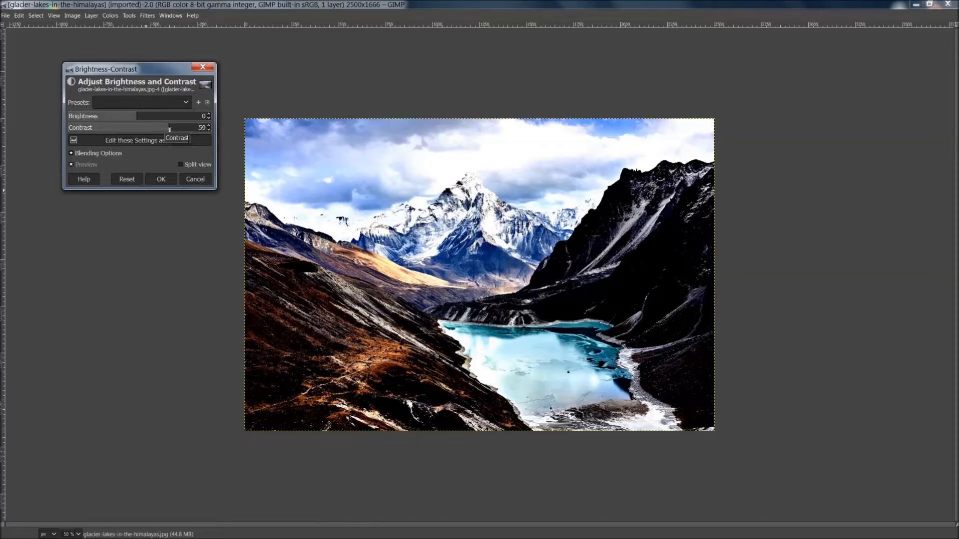
drag(169, 130, 213, 130)
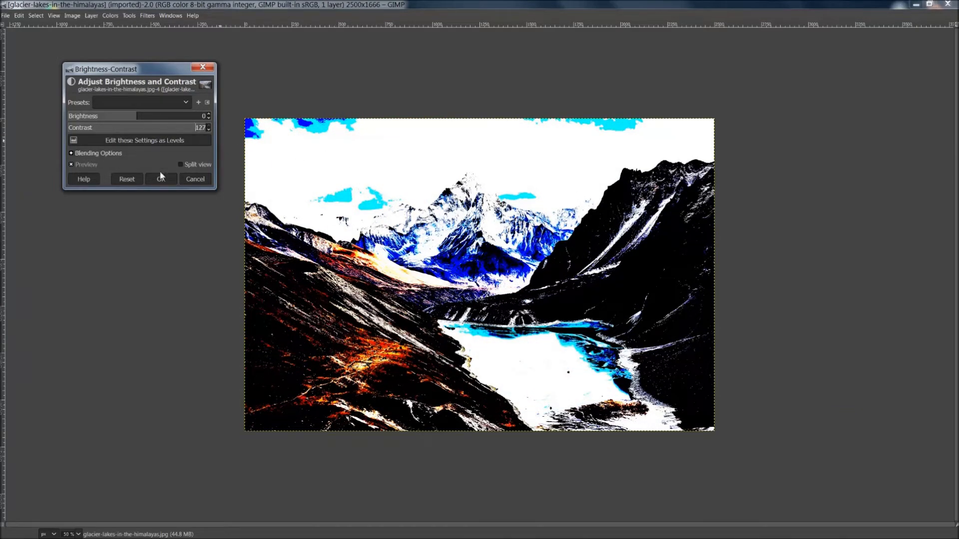
click(131, 177)
mouse_move(135, 128)
mouse_down()
mouse_move(70, 129)
mouse_move(135, 130)
mouse_up()
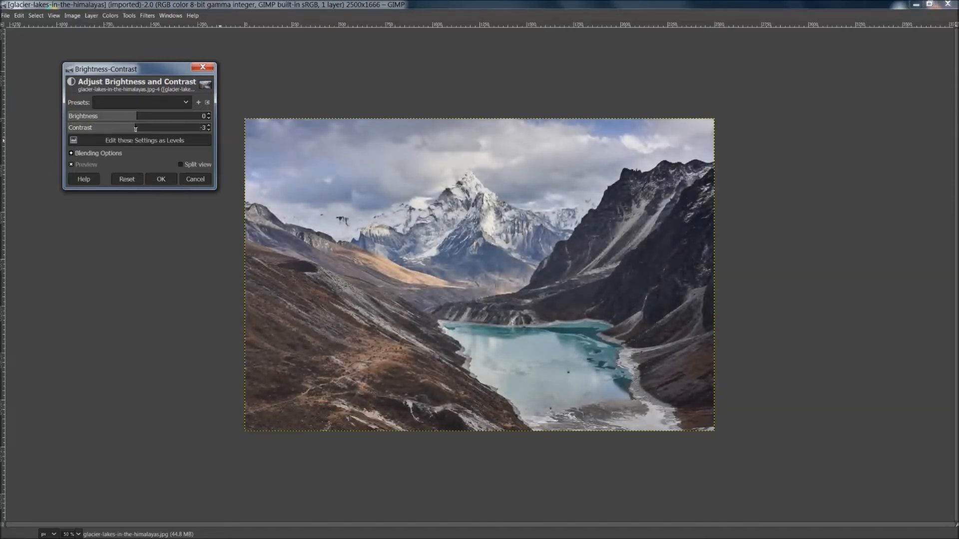
click(127, 178)
Try contrast values of 8 and 17 on the photo, comparing them with the original in Split view
scroll(498, 233, up, 2)
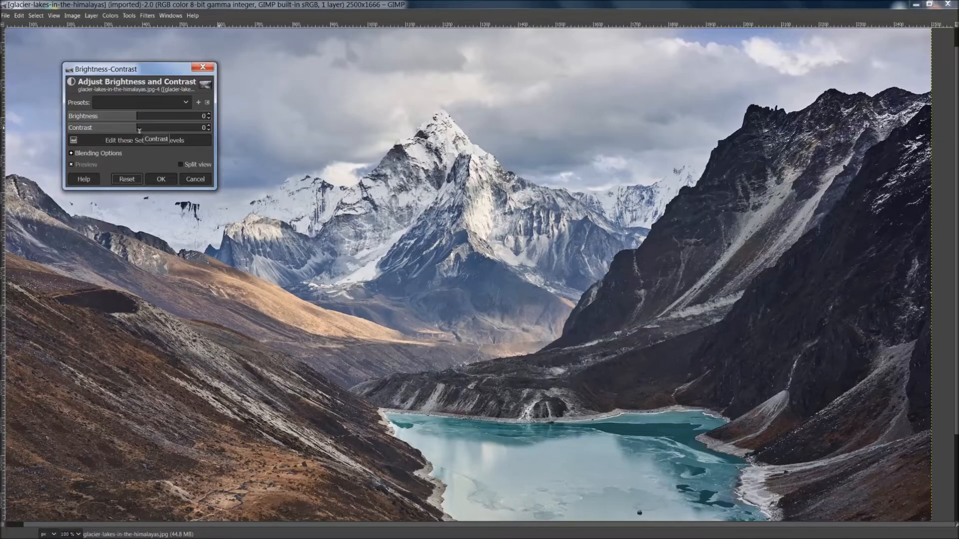
drag(141, 130, 142, 129)
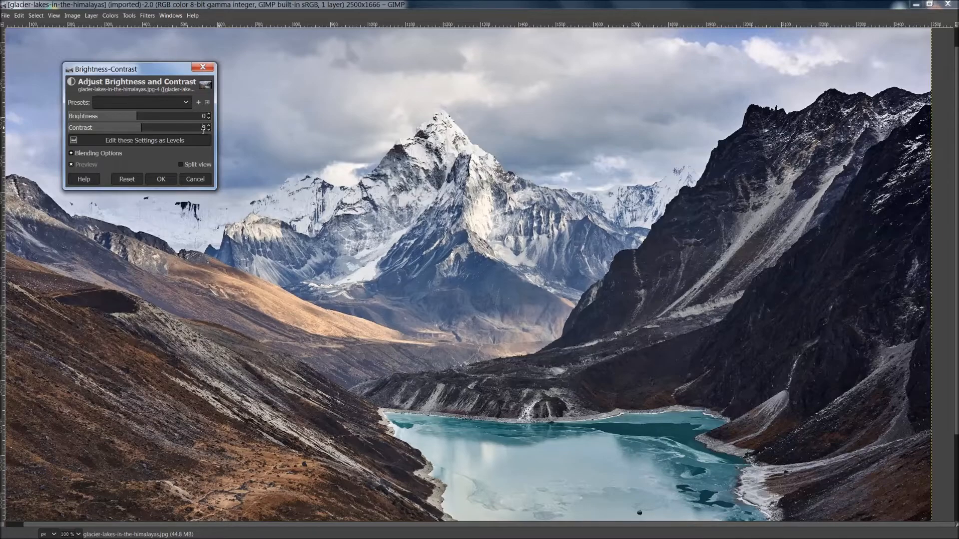
click(186, 166)
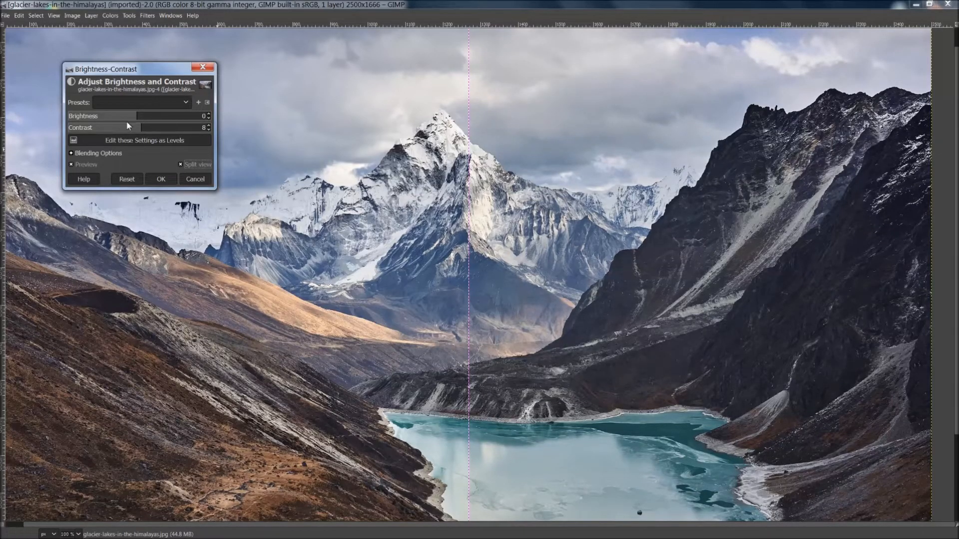
click(144, 128)
drag(143, 128, 142, 128)
click(146, 128)
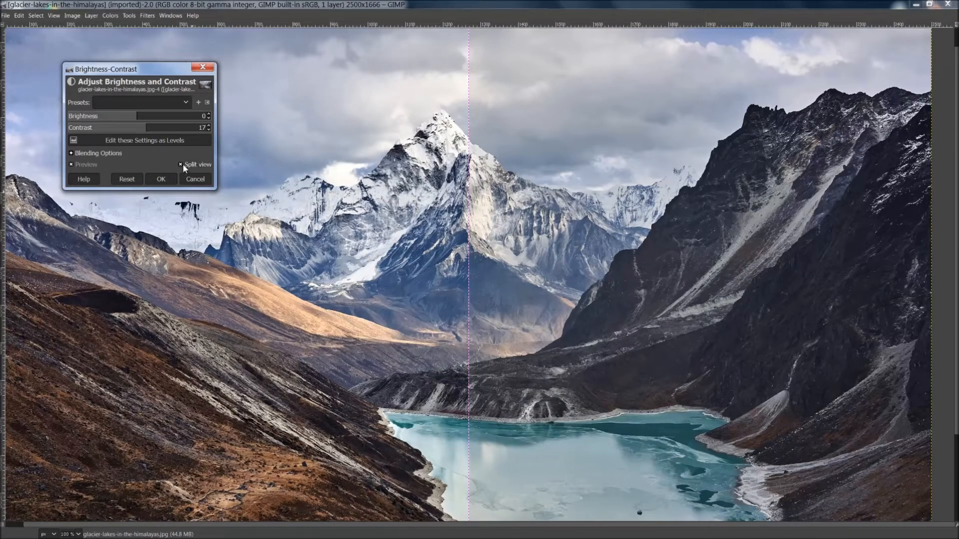
Try contrast values of 28 and 10 over the whole photo in Split view, and cancel the adjustment
scroll(323, 187, down, 2)
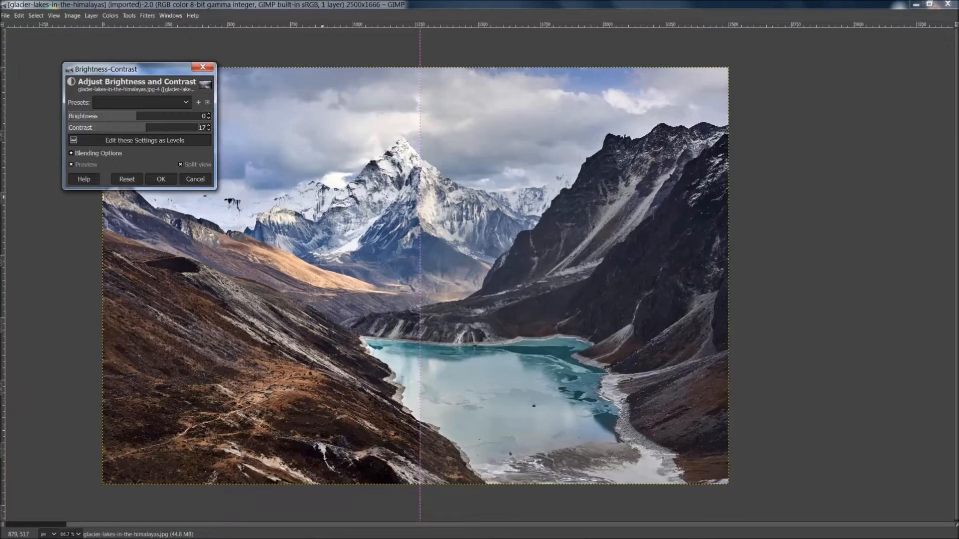
drag(150, 129, 151, 129)
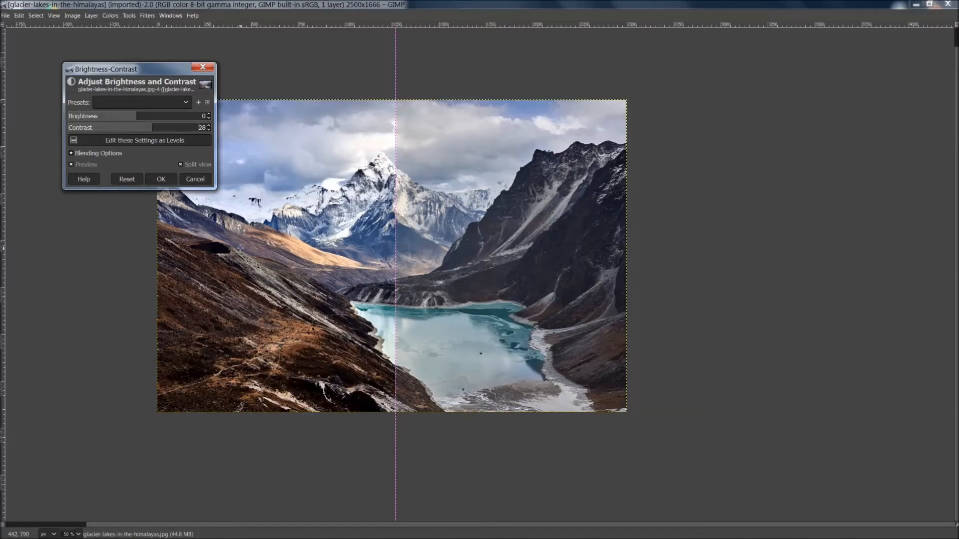
click(148, 128)
drag(147, 130, 143, 130)
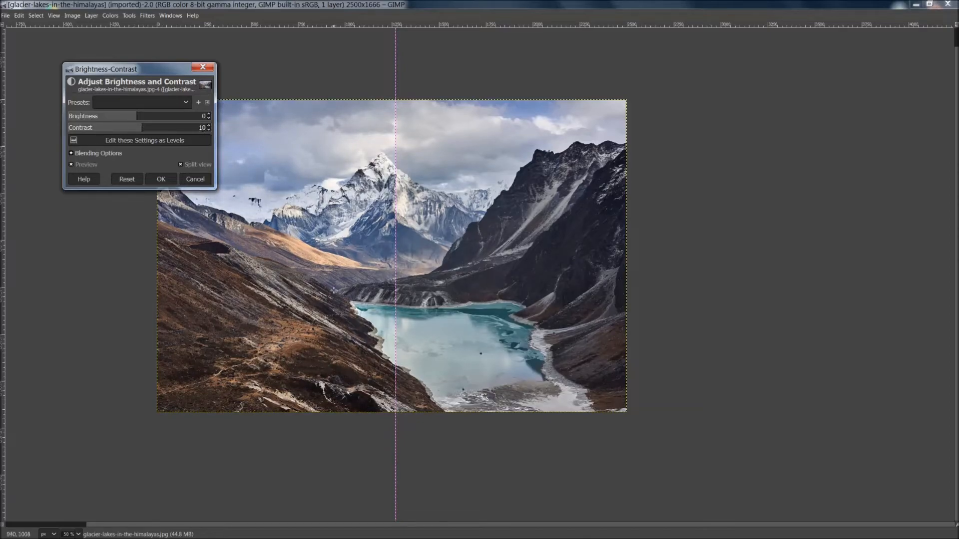
click(195, 179)
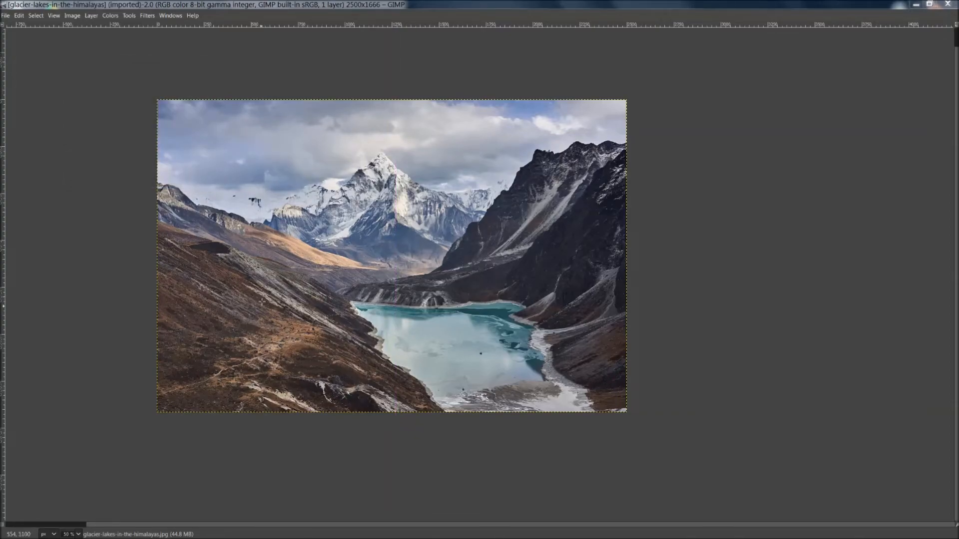
Start a Hue-Saturation adjustment, try a master hue of 32.2, and move the dialog clear of the photo
click(110, 16)
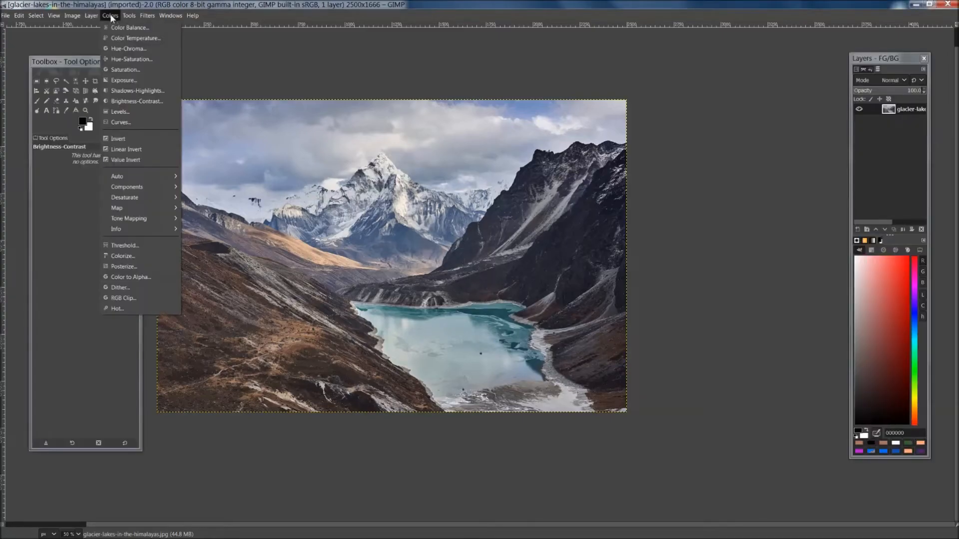
click(125, 59)
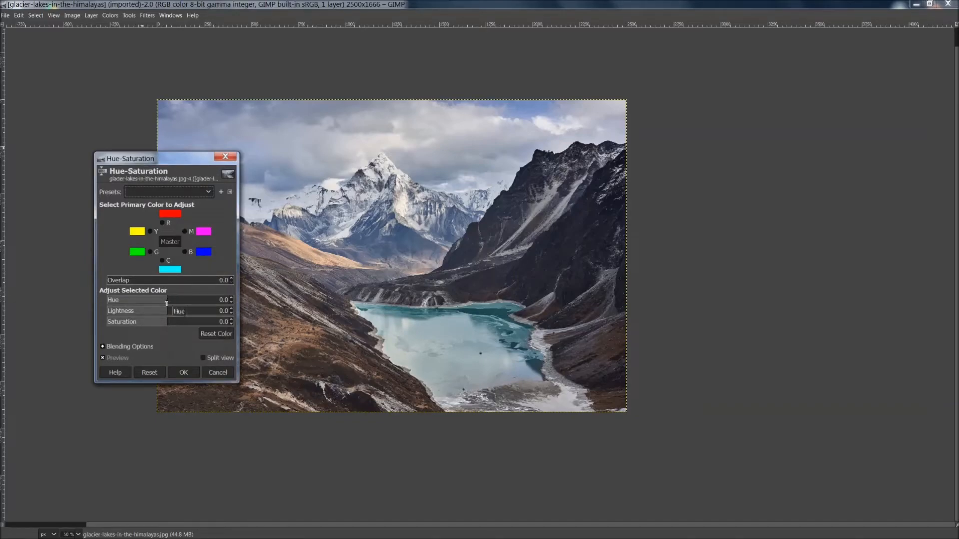
mouse_move(166, 303)
mouse_down()
mouse_move(234, 303)
mouse_move(90, 303)
mouse_move(178, 306)
mouse_up()
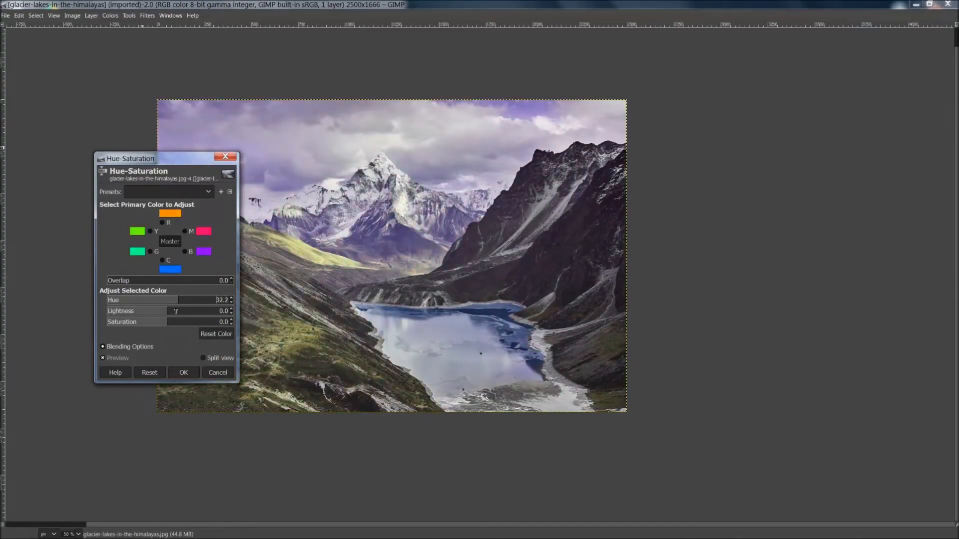
drag(141, 158, 72, 148)
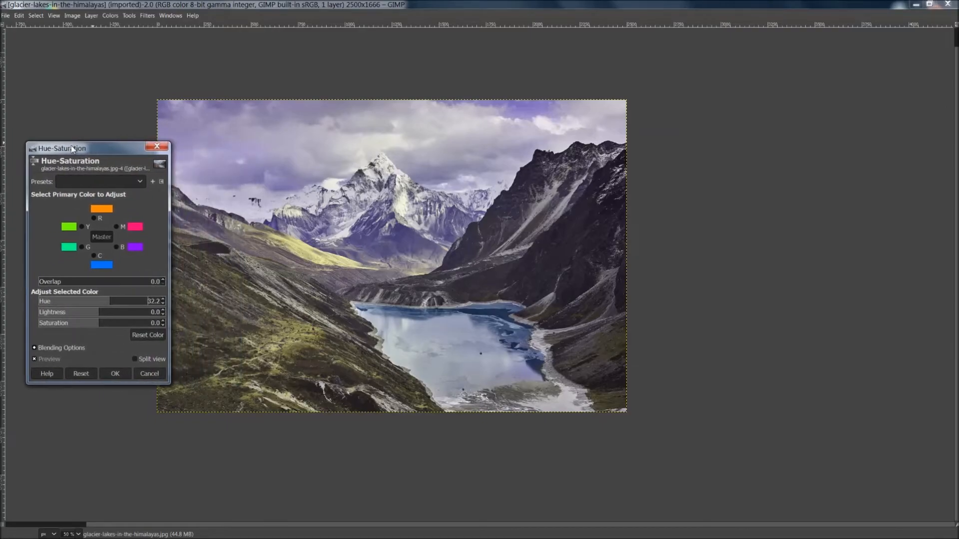
Reset the master hue, try a master saturation of 100 on the photo, and reset the adjustment
click(87, 374)
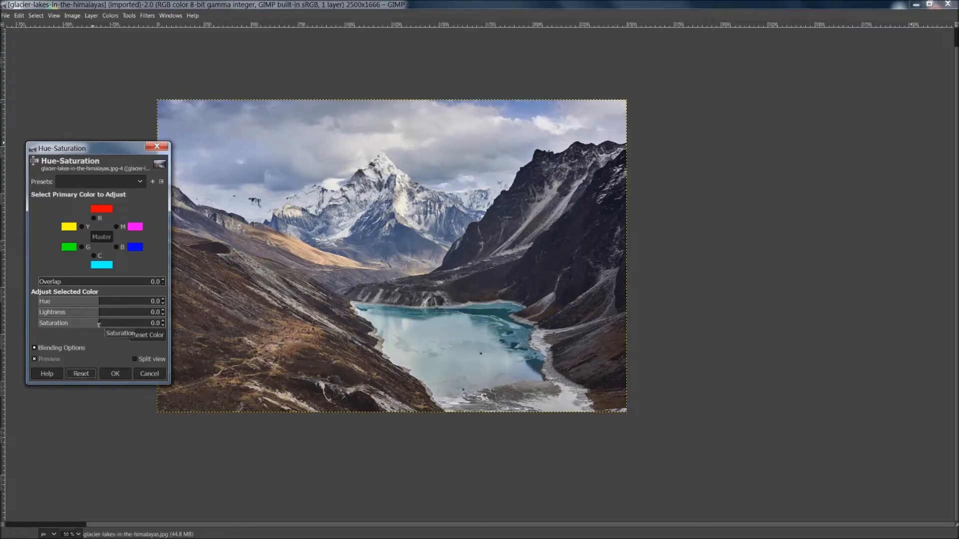
drag(99, 325, 169, 325)
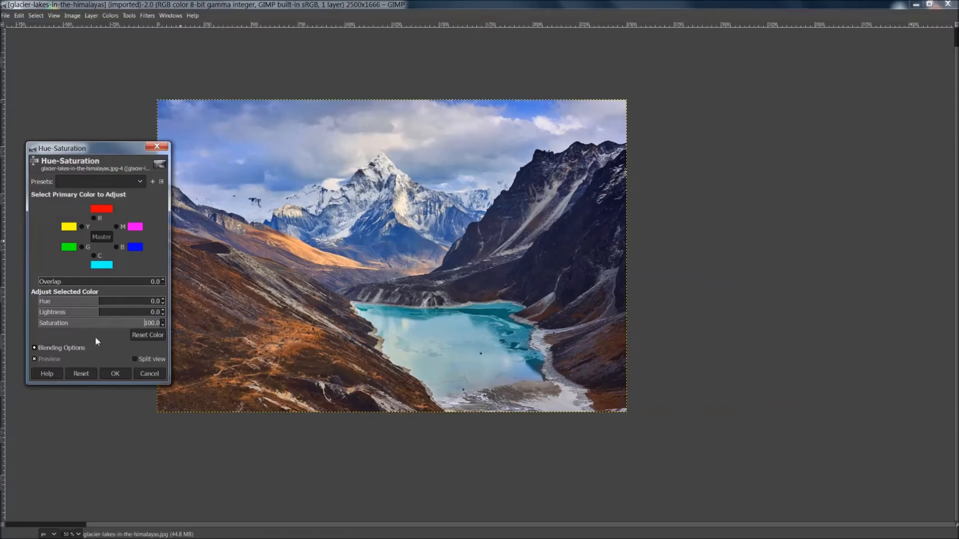
click(81, 374)
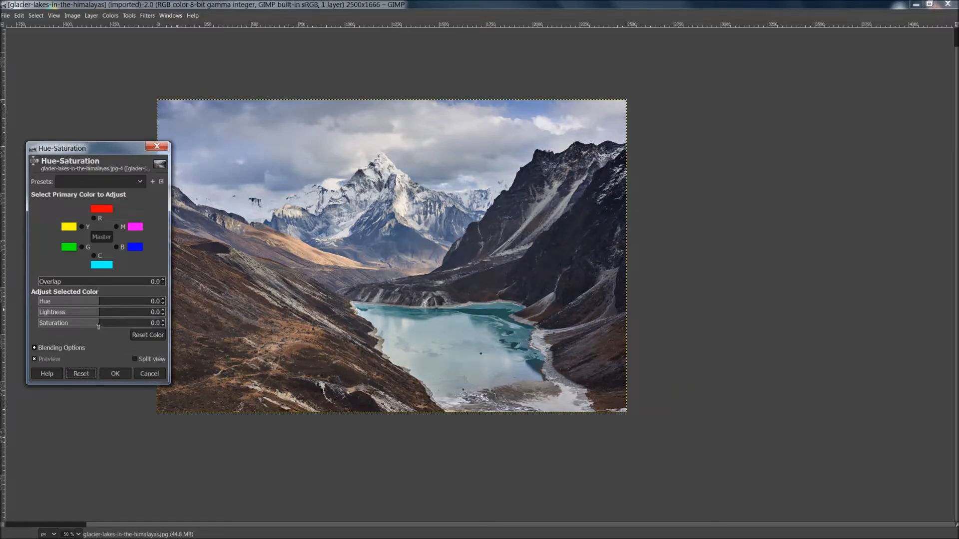
Try several other master saturation values on the photo, and cancel the Hue-Saturation adjustment
drag(98, 327, 104, 327)
click(156, 326)
drag(107, 323, 121, 323)
click(148, 374)
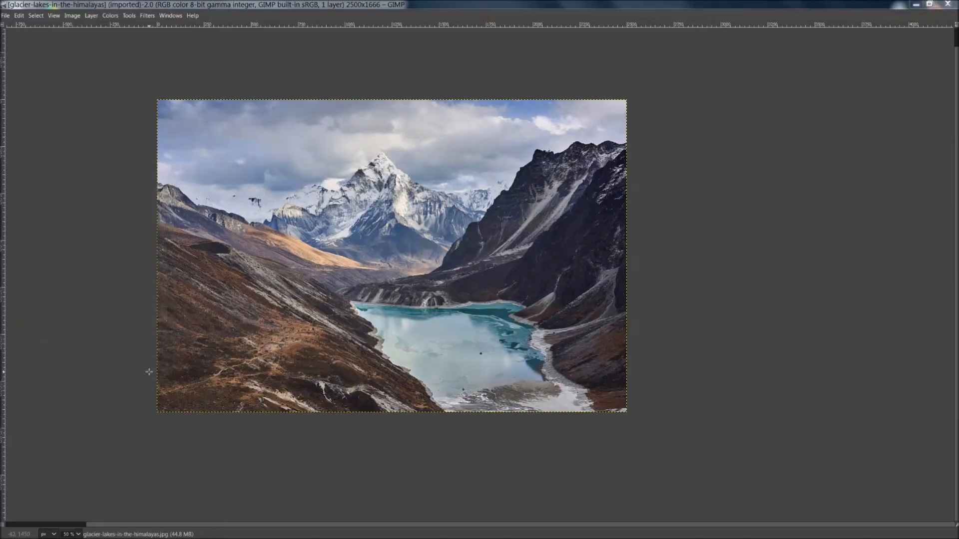
Start an Exposure adjustment on the photo and try black levels of 0.006 and 0.007
key(Tab)
click(110, 16)
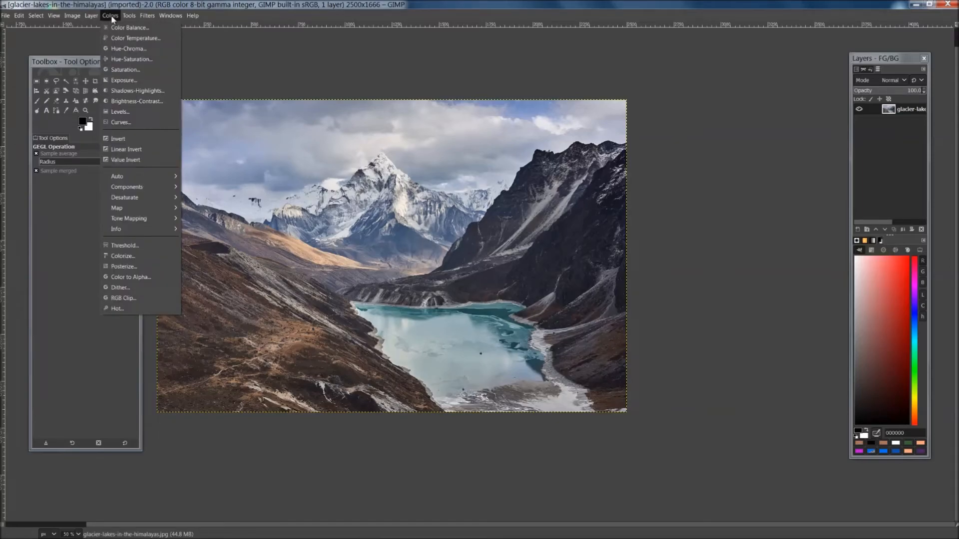
click(146, 81)
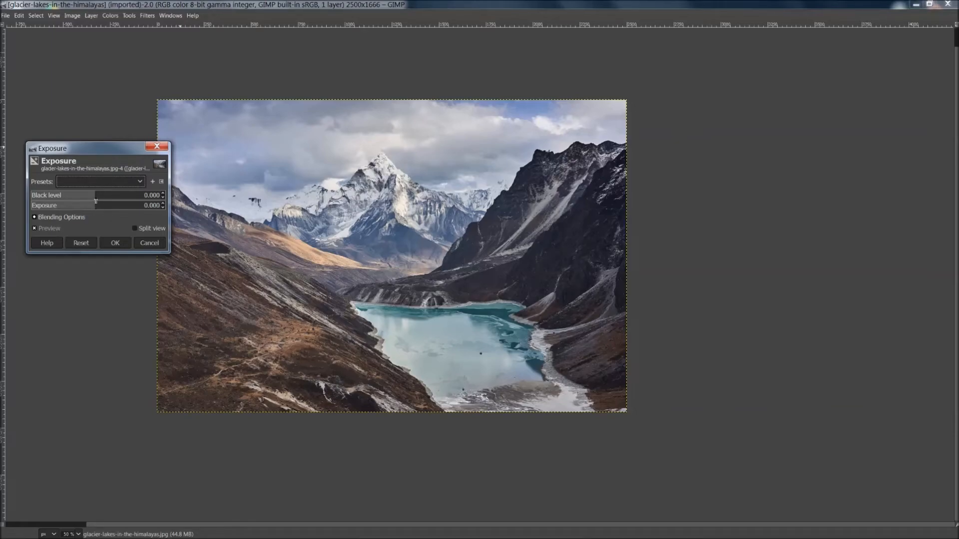
drag(96, 199, 98, 199)
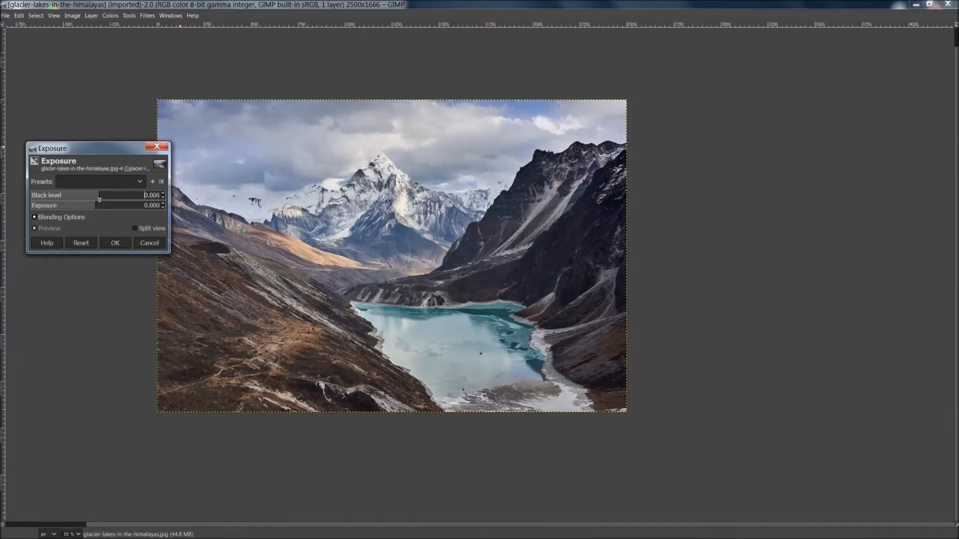
drag(101, 195, 103, 195)
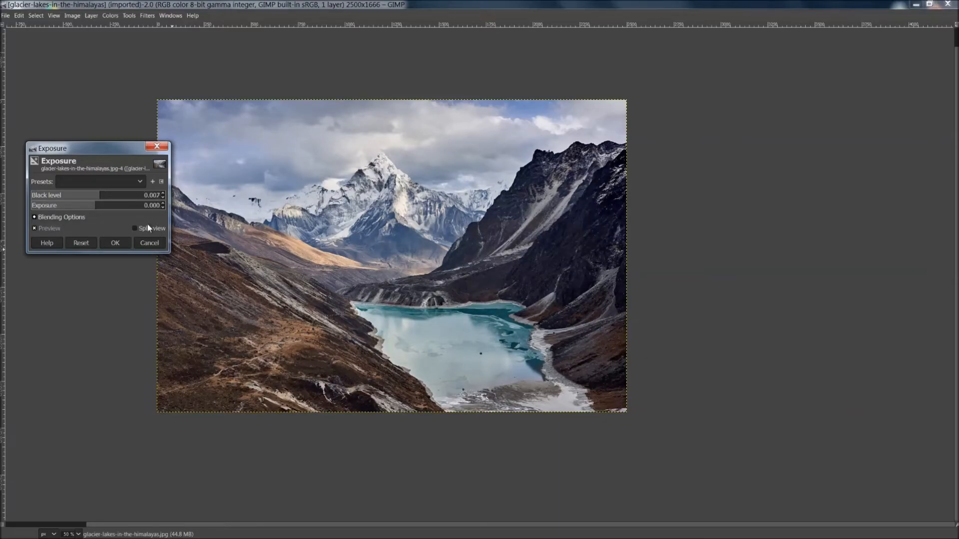
Compare the exposure change with the original in Split view, try a black level of 0.059, and cancel the adjustment
click(135, 228)
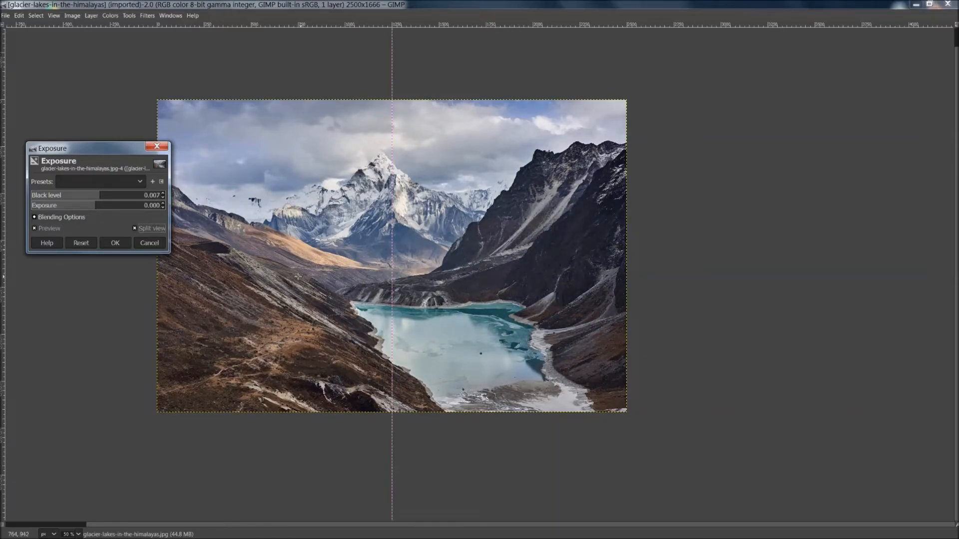
click(163, 194)
click(133, 197)
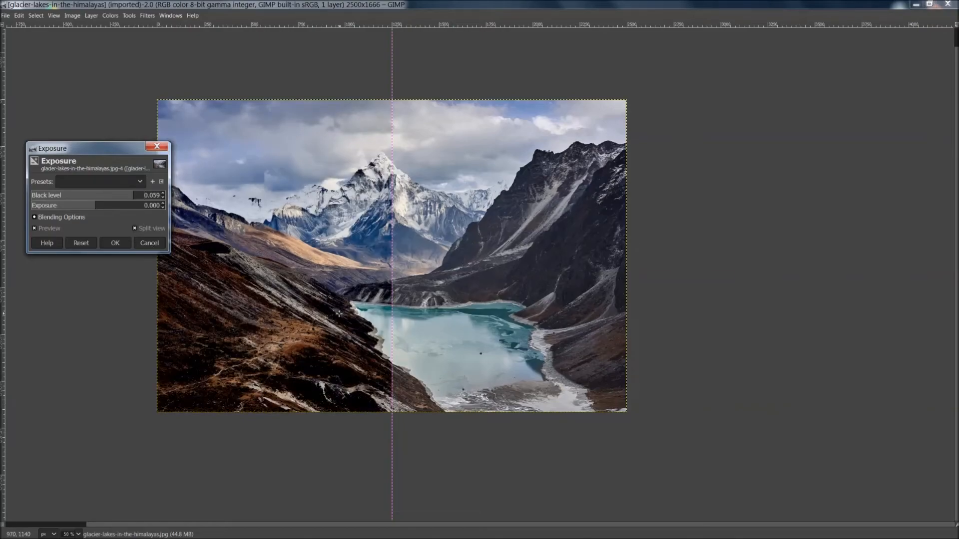
click(149, 243)
Bring back the hidden docks, invert the photo's colours with Invert, and undo the inversion
key(Tab)
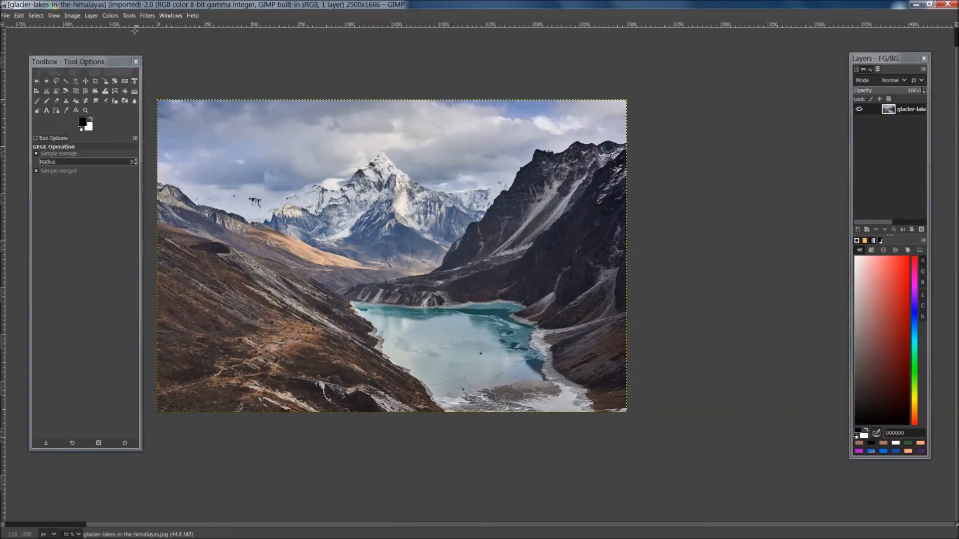
click(108, 15)
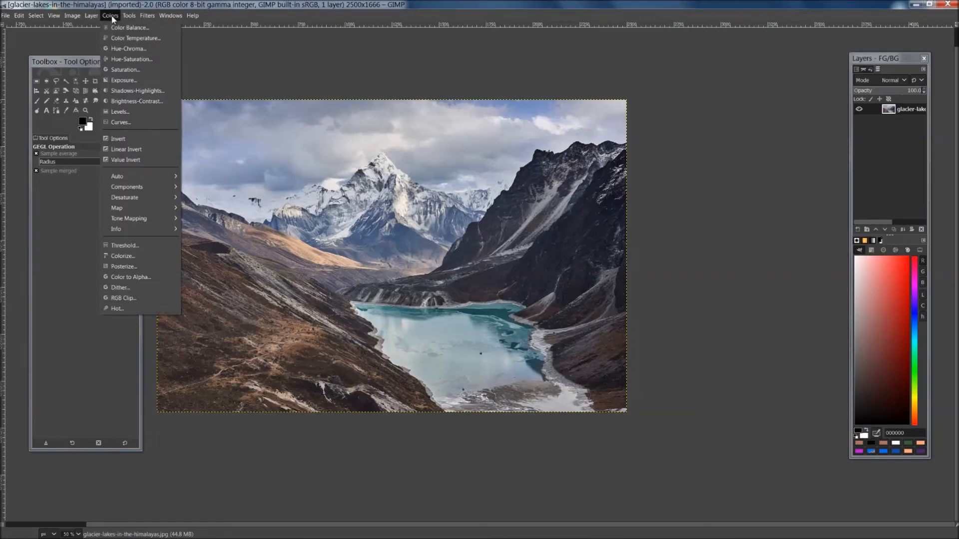
click(139, 144)
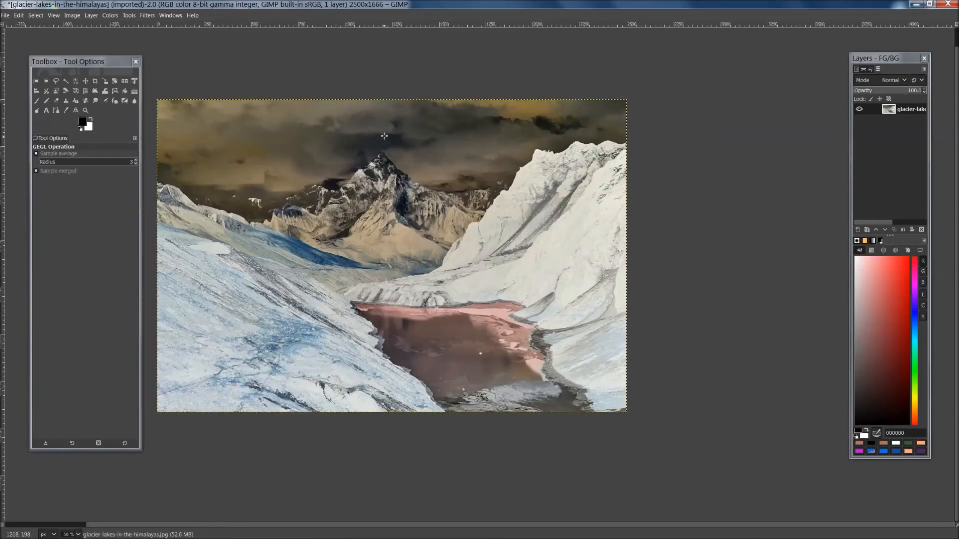
key(ctrl+z)
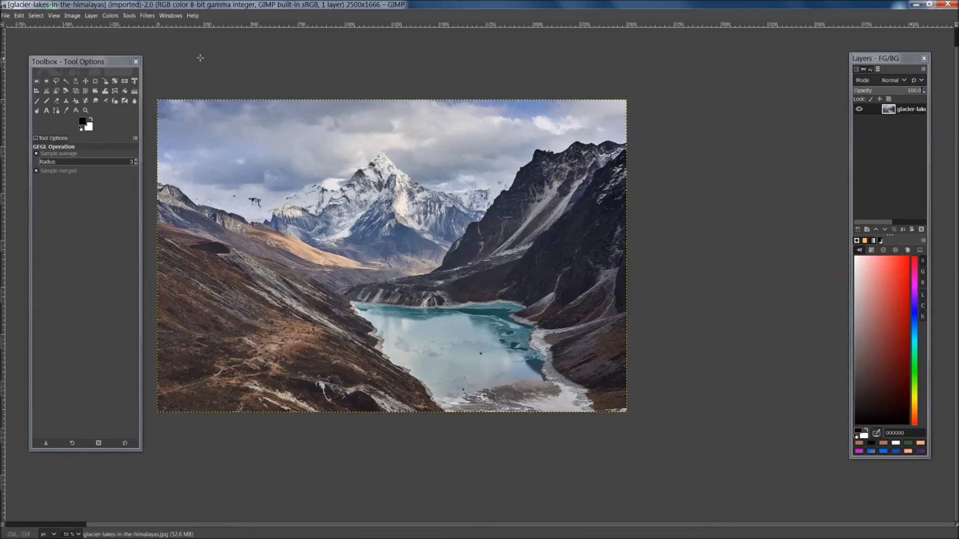
Try the Sharpen (Unsharp Mask) filter with radius 3 and amount 0.5, showing it in Split view over the mountains
click(148, 16)
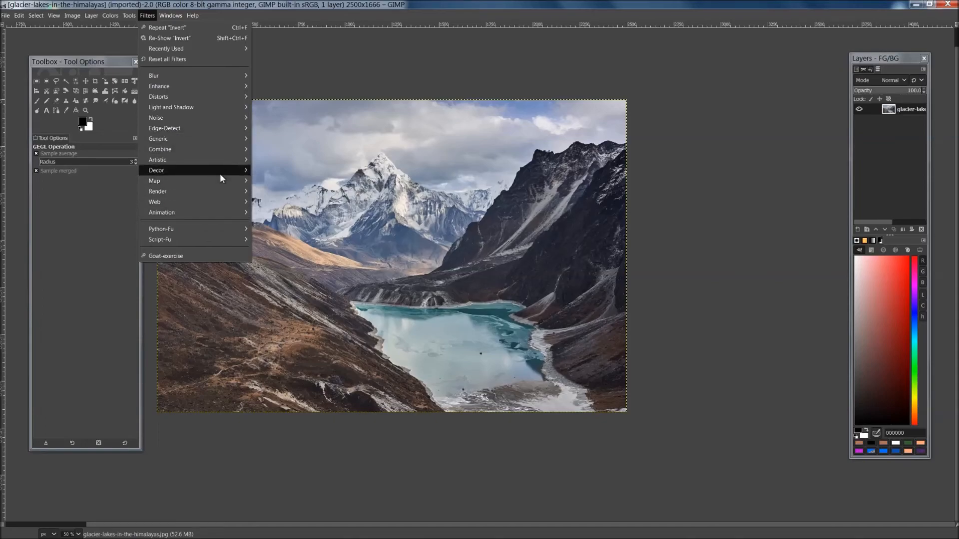
mouse_move(214, 73)
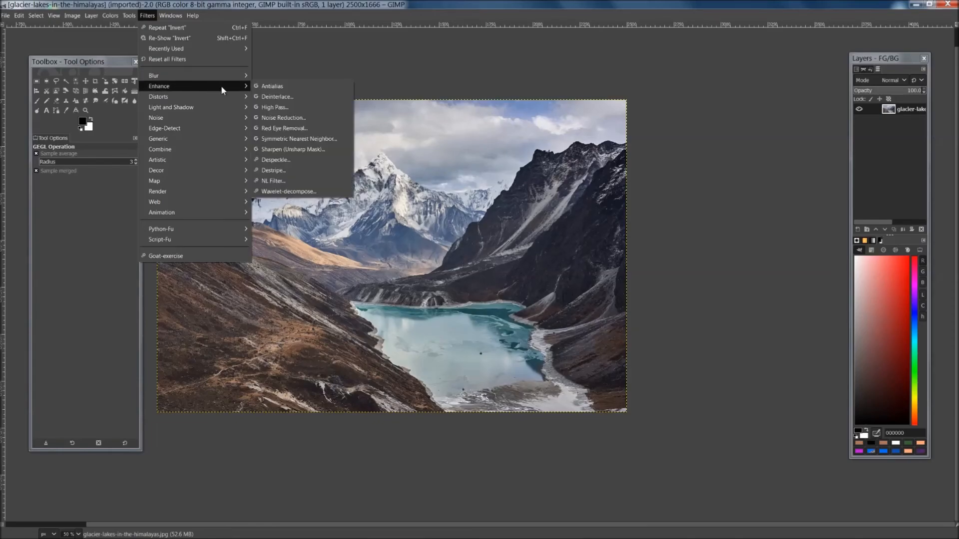
click(332, 149)
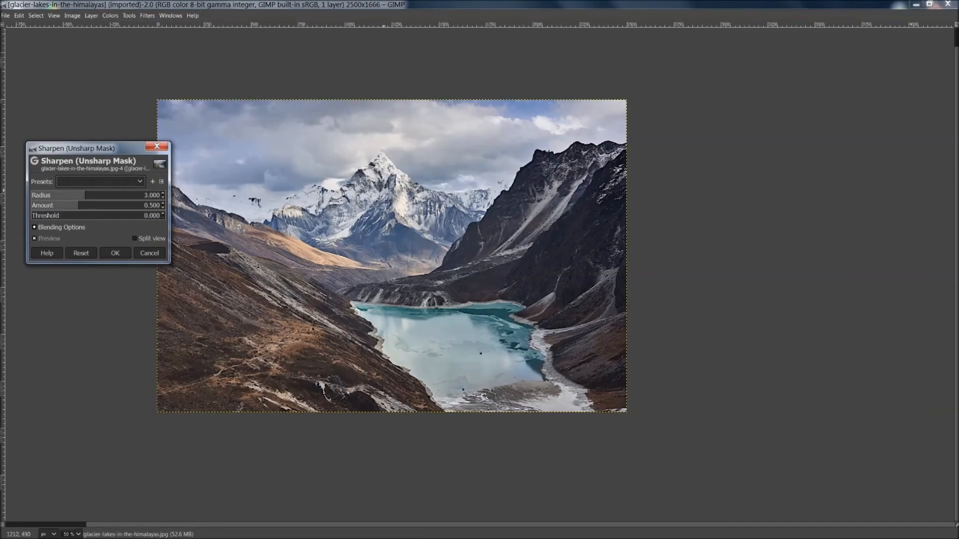
scroll(433, 198, up, 3)
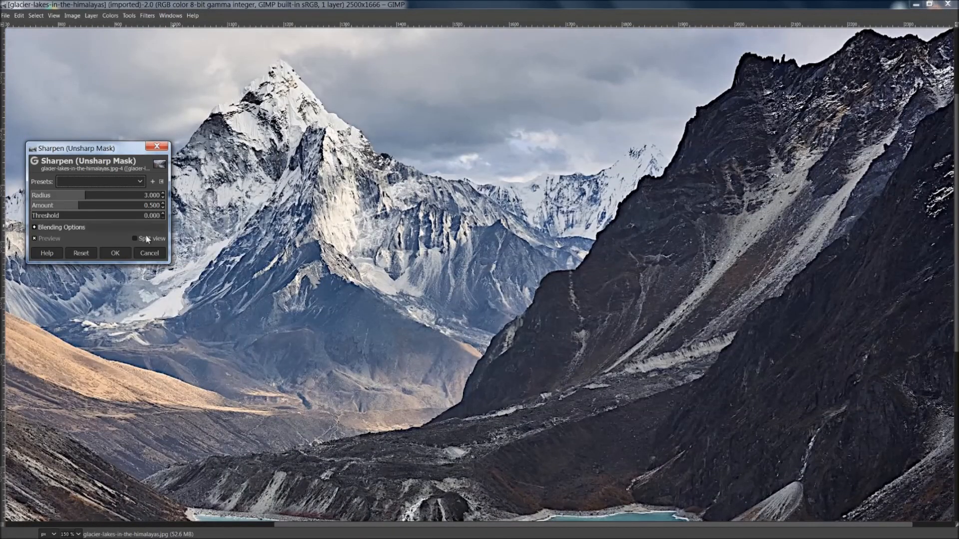
click(136, 238)
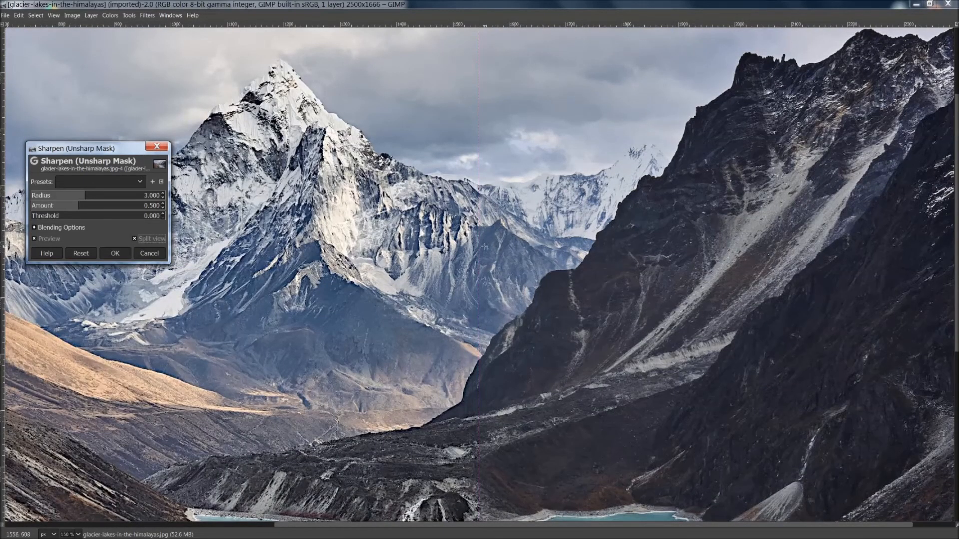
Compare the sharpened and original halves close up and from afar, reset the filter settings, and close the filter without applying it
scroll(487, 245, down, 5)
scroll(484, 249, up, 5)
click(95, 250)
scroll(404, 228, down, 3)
scroll(379, 222, up, 1)
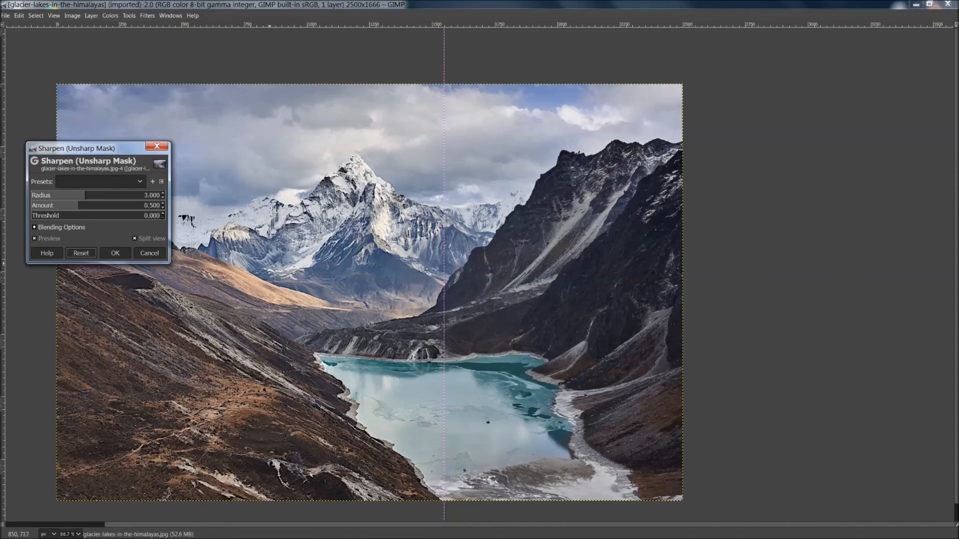
click(120, 257)
key(Tab)
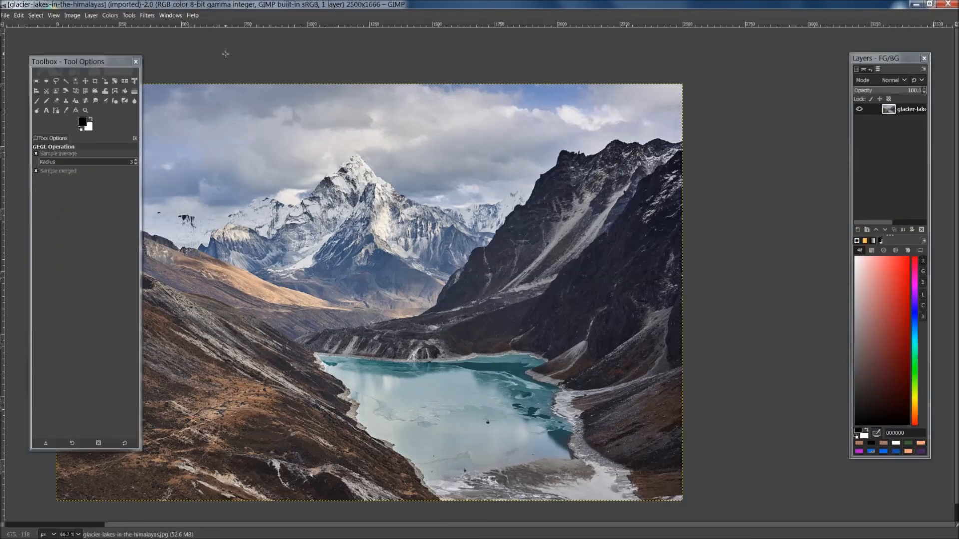